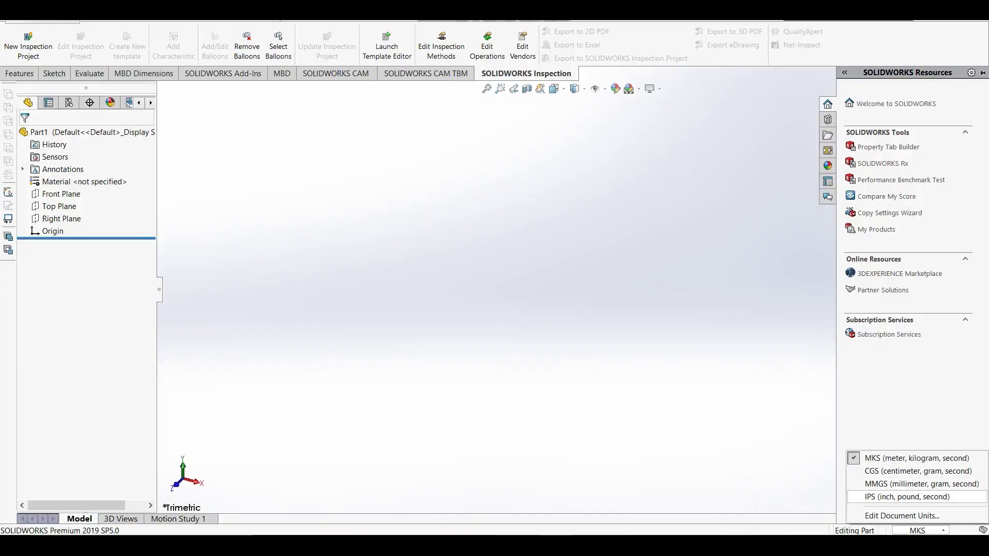
- Switch the document units to IPS and start a sketch on the Front Plane
{"action": "left_click", "coordinate": [911, 496]}
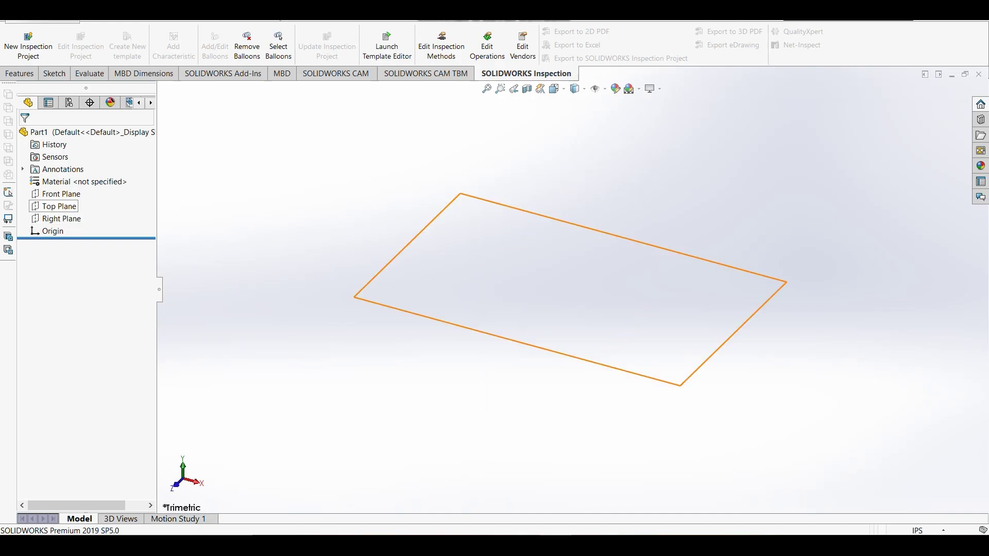
{"action": "left_click", "coordinate": [59, 193]}
{"action": "left_click", "coordinate": [70, 177]}
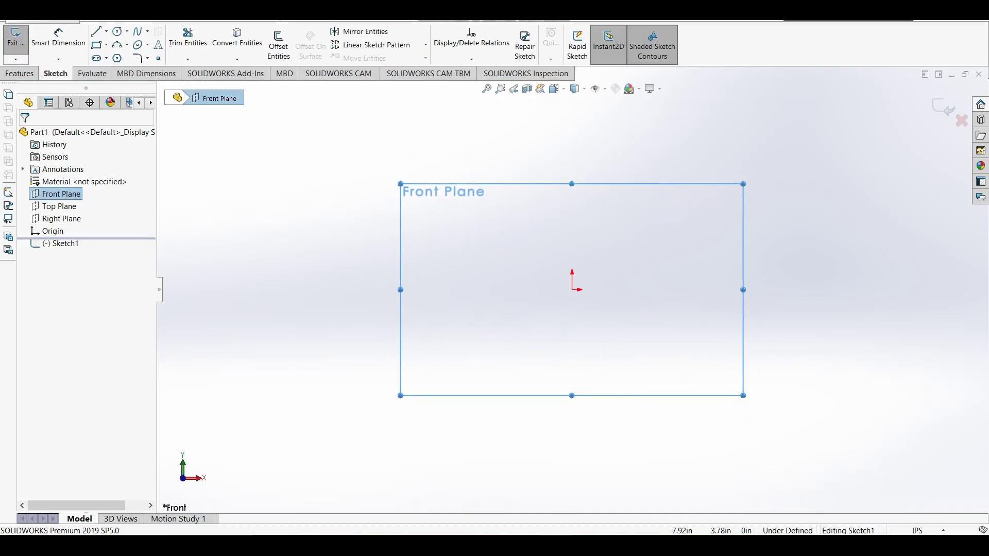
- Draw a horizontal base line from the origin and a vertical wall line rising from its end
{"action": "key", "text": "l"}
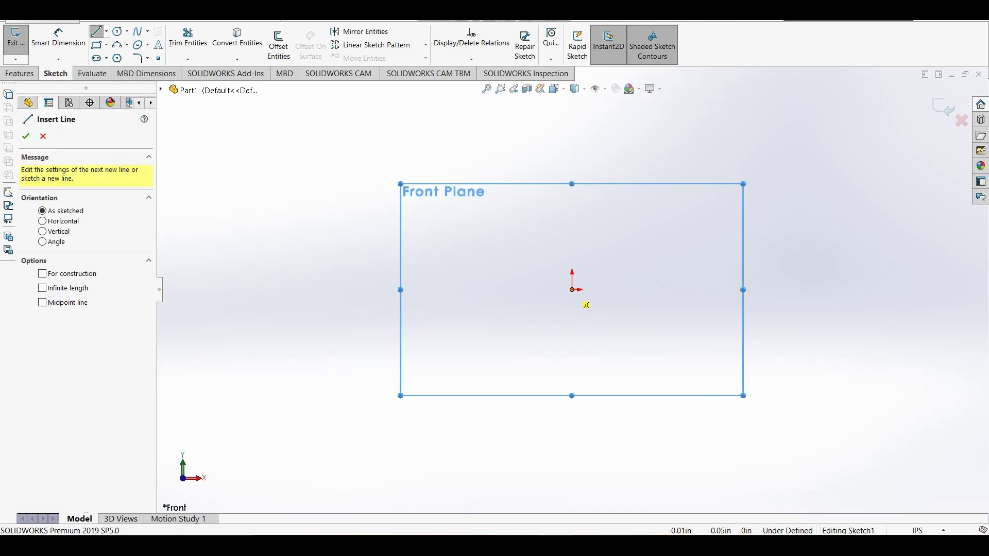
{"action": "left_click", "coordinate": [571, 289]}
{"action": "left_click", "coordinate": [673, 290]}
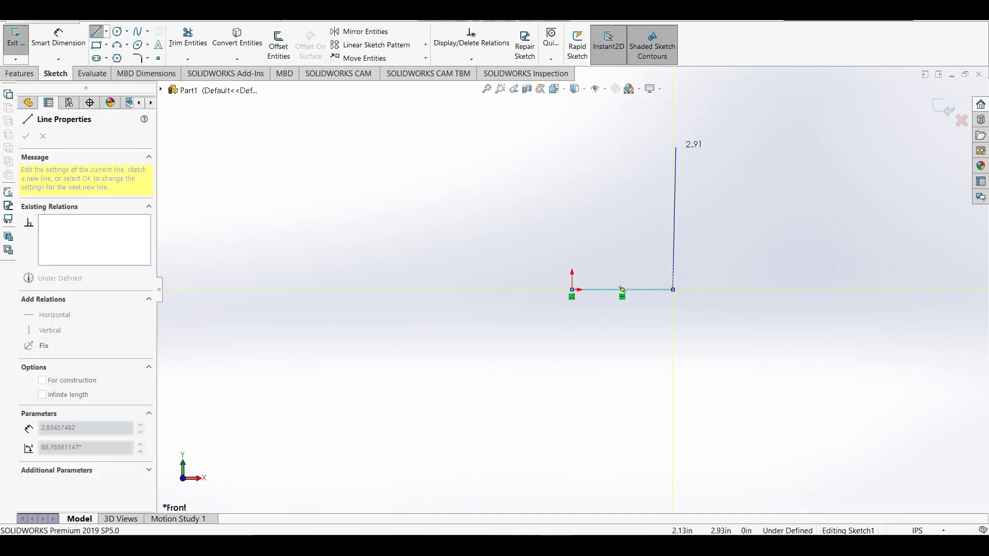
{"action": "left_click", "coordinate": [673, 141]}
{"action": "right_click", "coordinate": [700, 152]}
{"action": "left_click", "coordinate": [721, 201]}
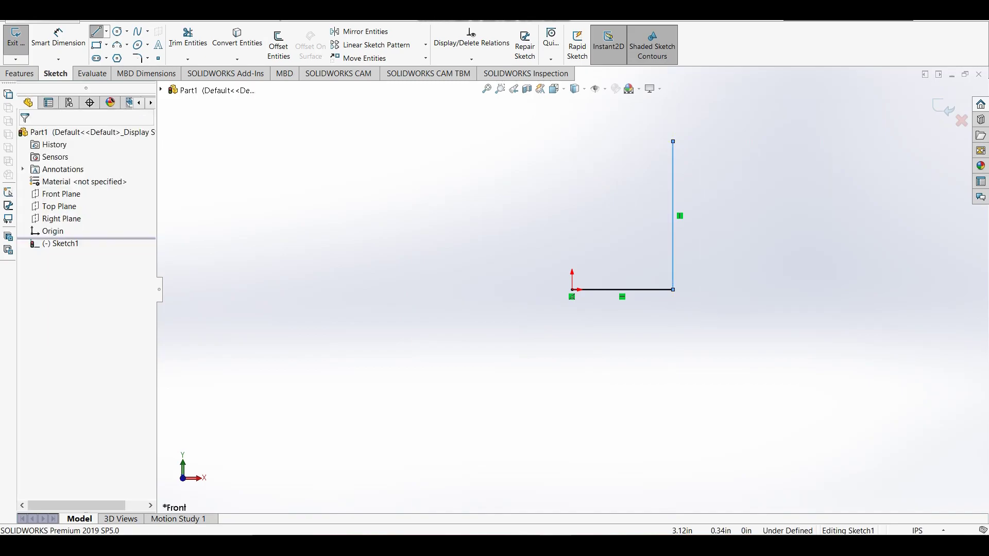
{"action": "right_click_drag", "start_coordinate": [727, 283], "coordinate": [726, 226]}
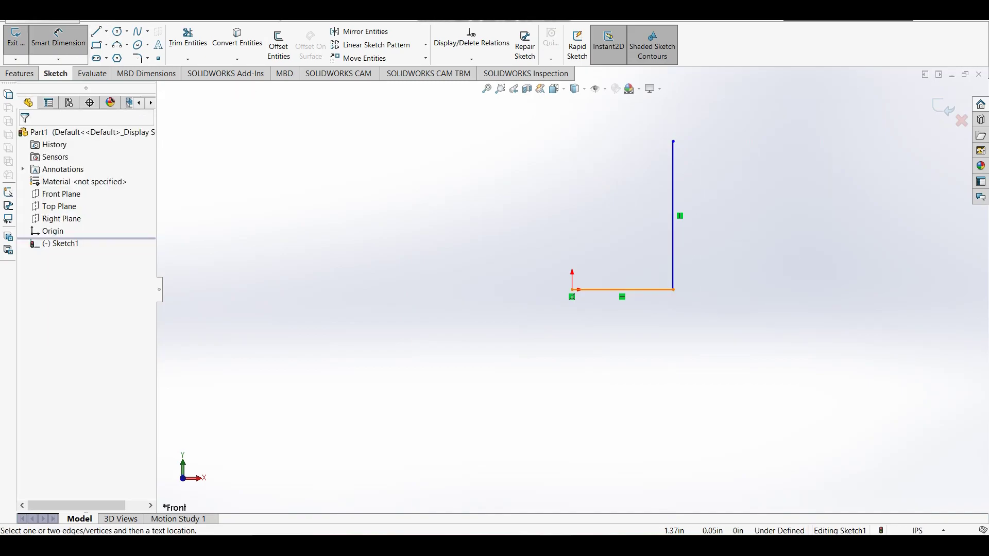
- Dimension the base line to 3.5/2 (1.75 in) and the wall line to 4.00 in
{"action": "left_click", "coordinate": [634, 289]}
{"action": "left_click", "coordinate": [623, 356]}
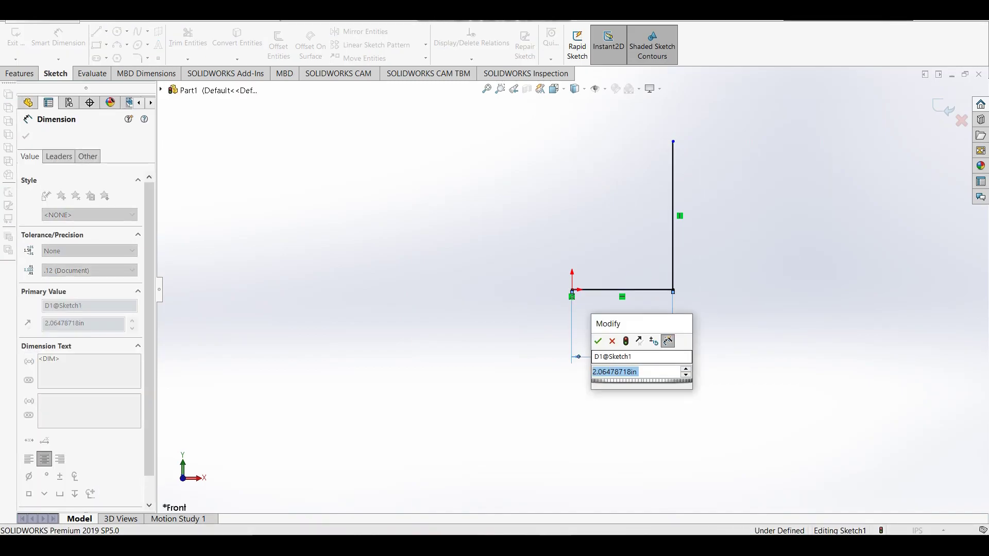
{"action": "type", "text": "3.5/"}
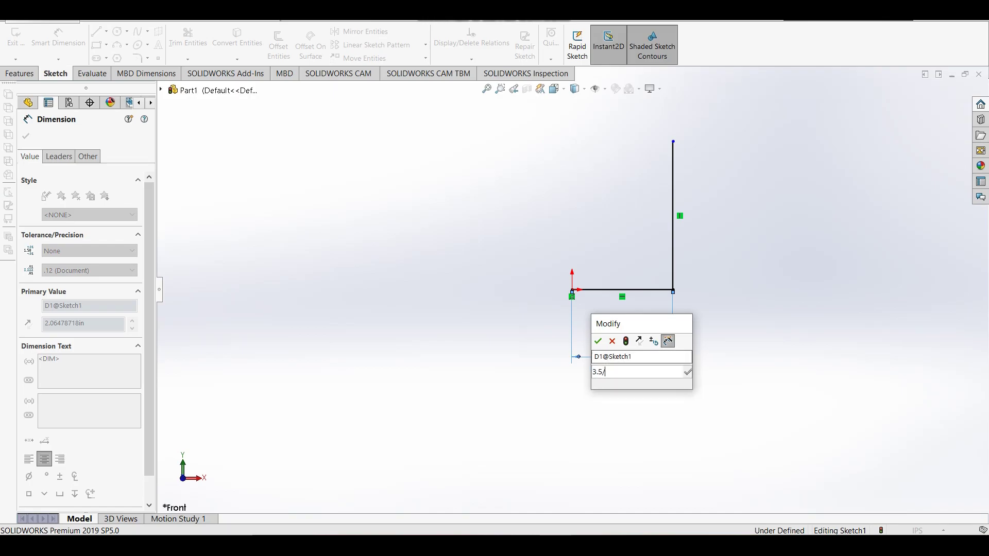
{"action": "type", "text": "2"}
{"action": "key", "text": "Return"}
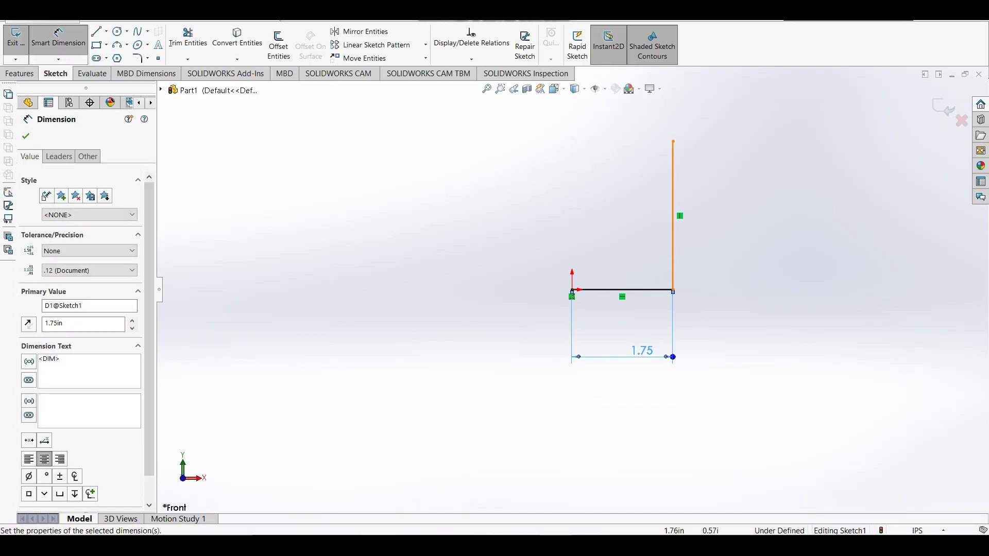
{"action": "left_click", "coordinate": [673, 242]}
{"action": "left_click", "coordinate": [727, 253]}
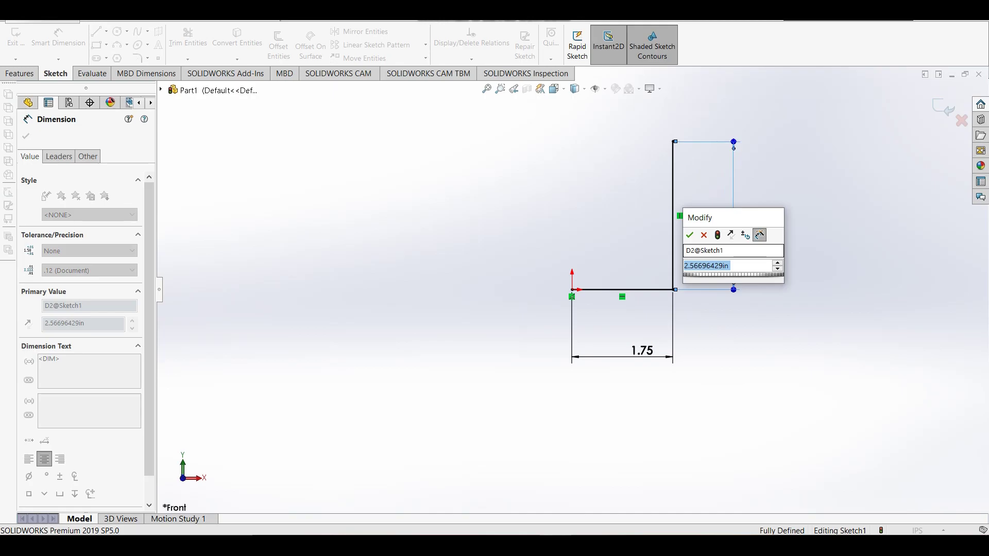
{"action": "type", "text": "4"}
{"action": "key", "text": "Return"}
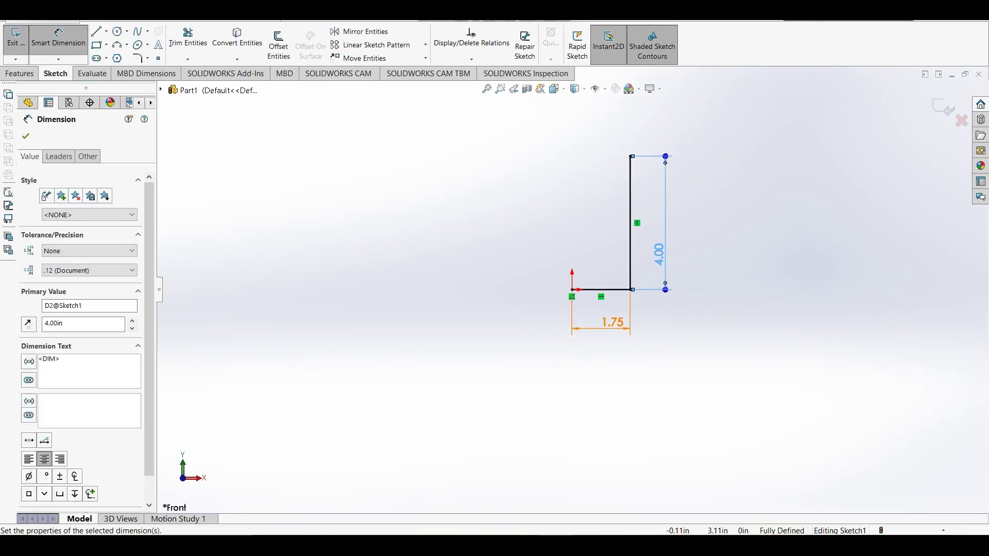
- Draw a vertical centerline straight up from the origin
{"action": "left_click", "coordinate": [106, 31]}
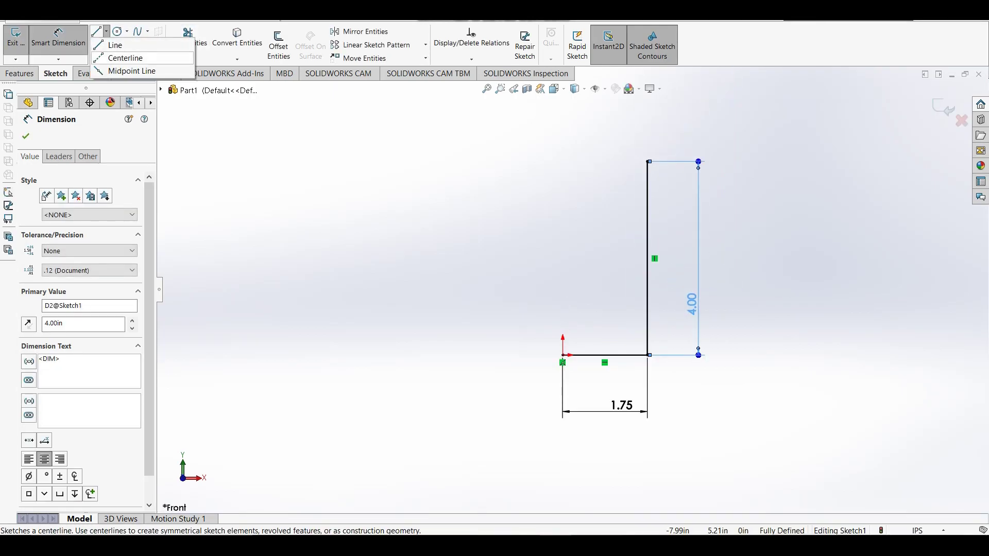
{"action": "left_click", "coordinate": [123, 57]}
{"action": "left_click", "coordinate": [562, 355]}
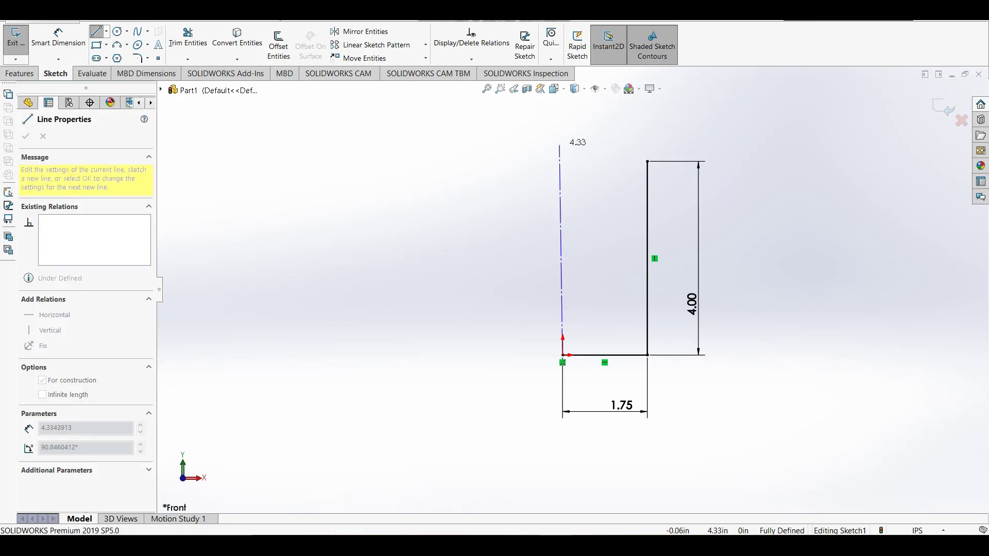
{"action": "left_click", "coordinate": [563, 144]}
{"action": "right_click", "coordinate": [551, 155]}
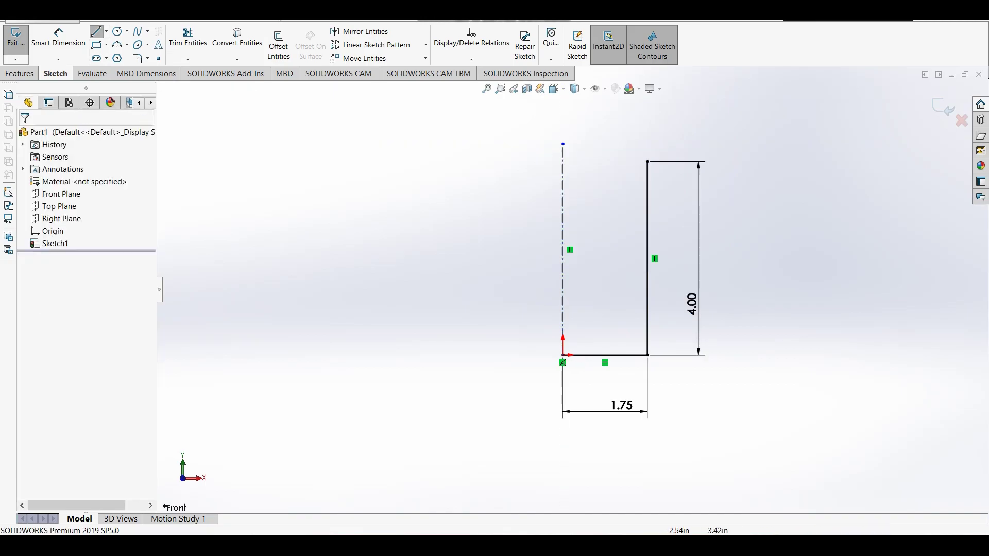
- Revolve the open profile 360° about the centerline as a 0.10 in thin feature
{"action": "left_click", "coordinate": [571, 165]}
{"action": "left_click", "coordinate": [19, 73]}
{"action": "left_click", "coordinate": [58, 45]}
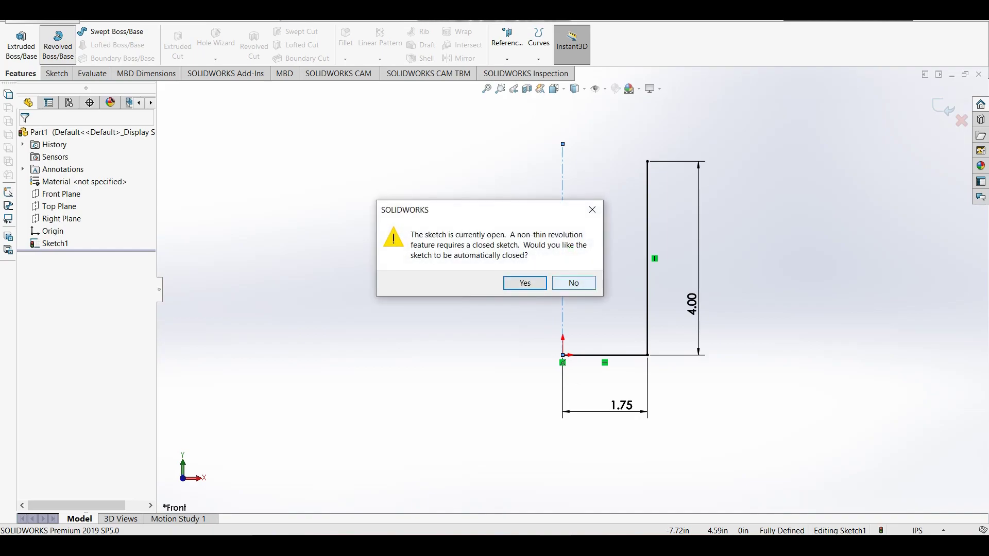
{"action": "left_click", "coordinate": [573, 283]}
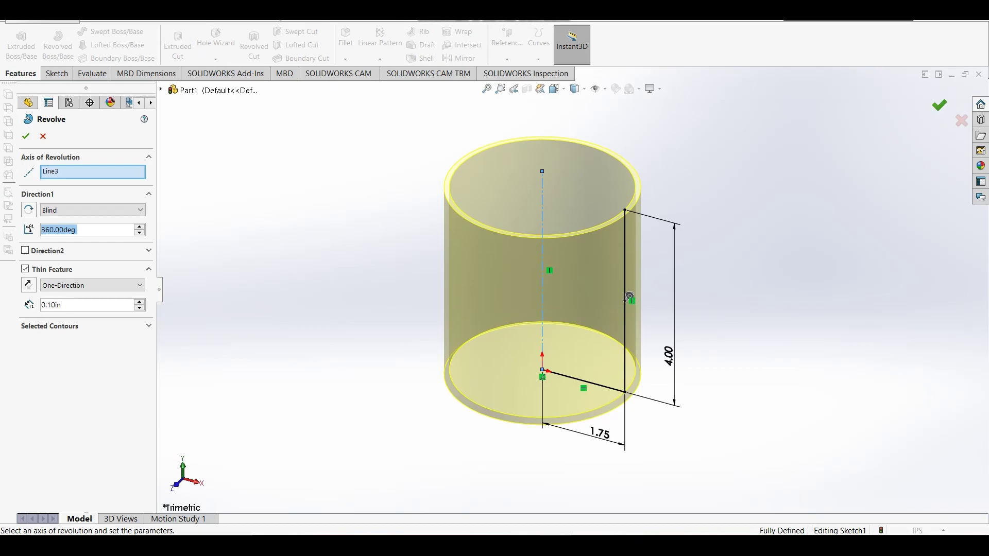
{"action": "key", "text": "Return"}
- Open Sketch1 under Revolve-Thin1 for editing
{"action": "left_click", "coordinate": [23, 255]}
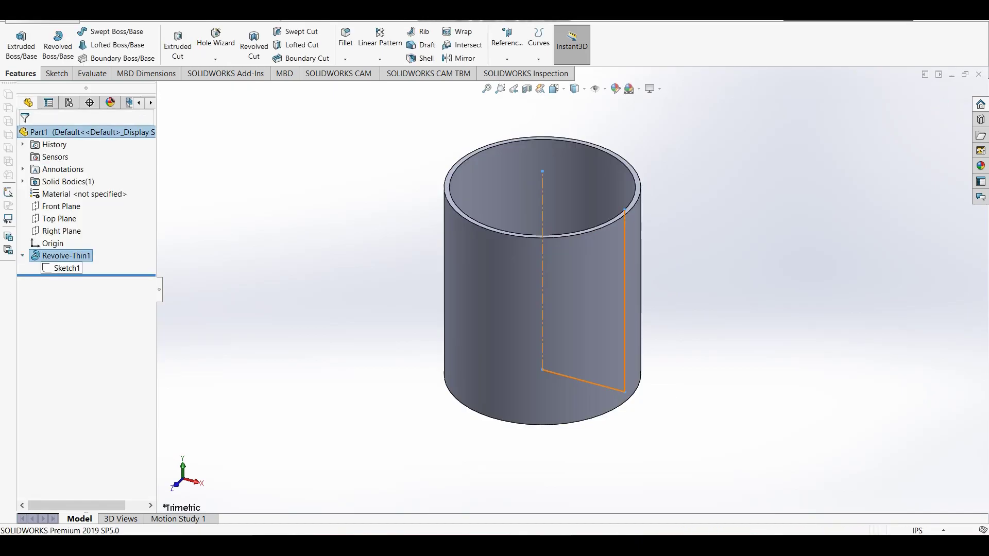
{"action": "left_click", "coordinate": [67, 268]}
{"action": "left_click", "coordinate": [85, 237]}
{"action": "scroll", "coordinate": [667, 407], "scroll_direction": "down", "scroll_amount": 4}
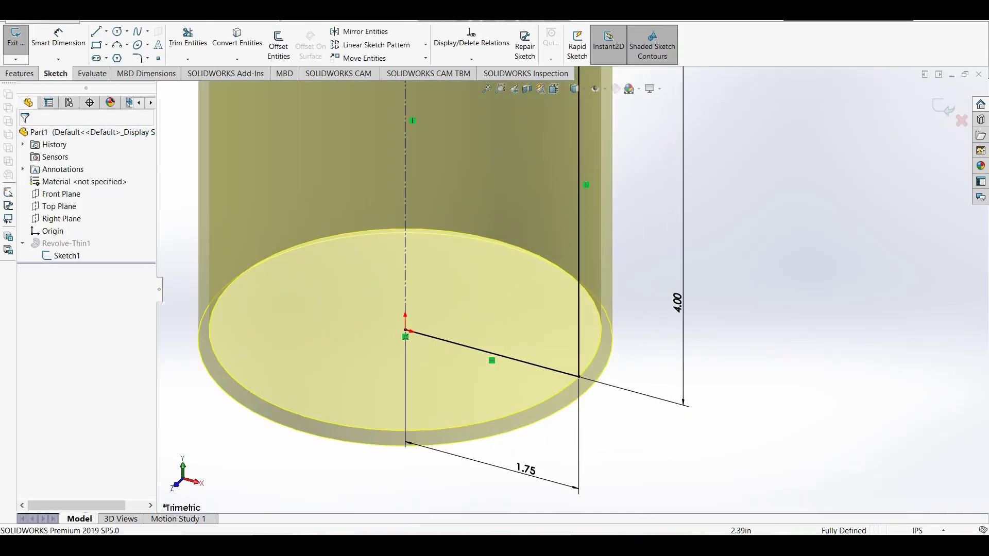
- Add a 0.25 in sketch fillet at the base-to-wall corner and rebuild the cup
{"action": "left_click", "coordinate": [137, 57]}
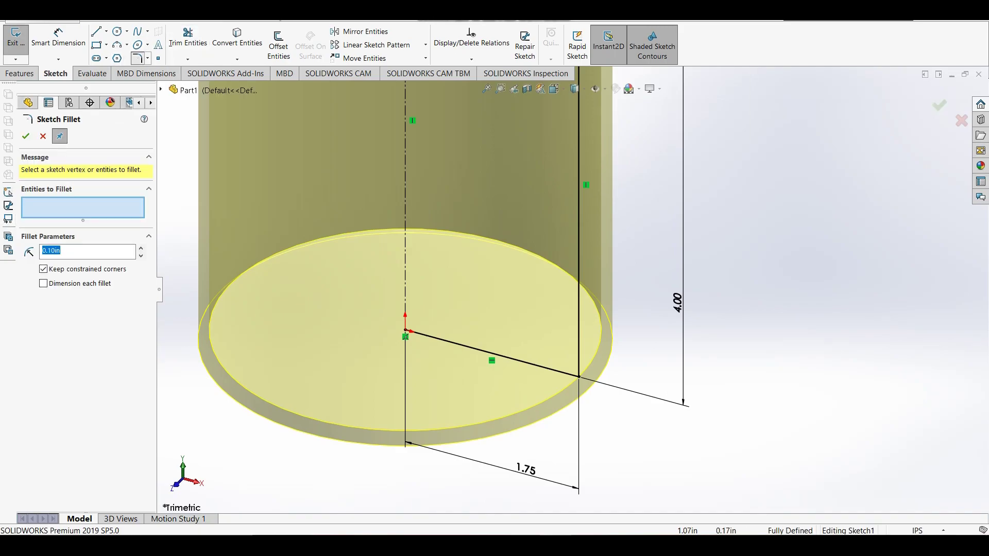
{"action": "left_click", "coordinate": [541, 367]}
{"action": "left_click", "coordinate": [579, 232]}
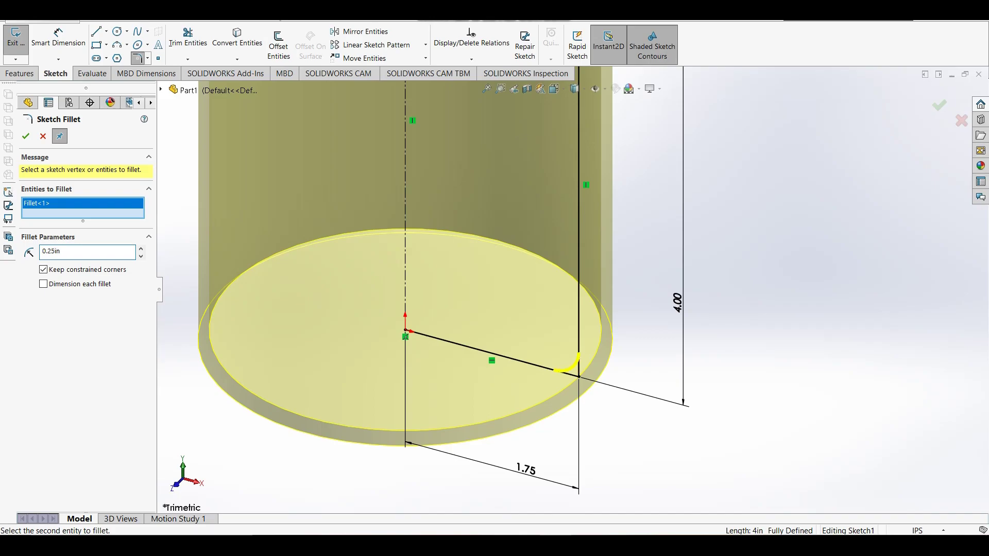
{"action": "left_click", "coordinate": [25, 135]}
{"action": "scroll", "coordinate": [554, 346], "scroll_direction": "up", "scroll_amount": 3}
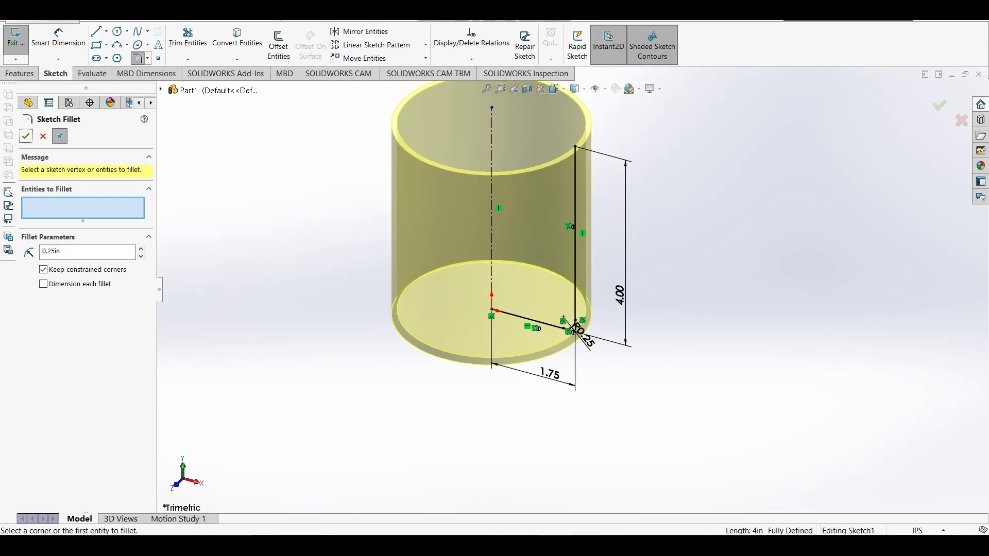
{"action": "key", "text": "Escape"}
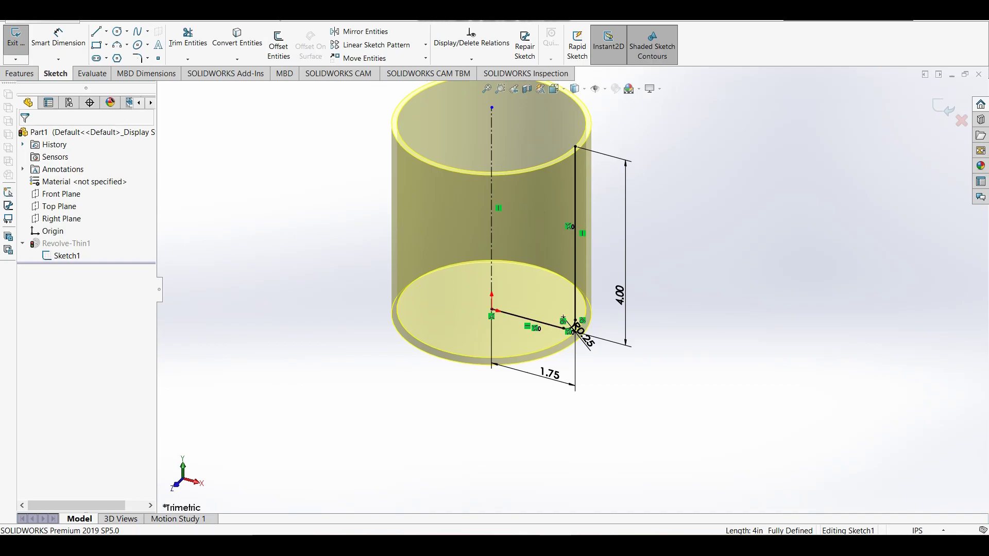
{"action": "key", "text": "ctrl+b"}
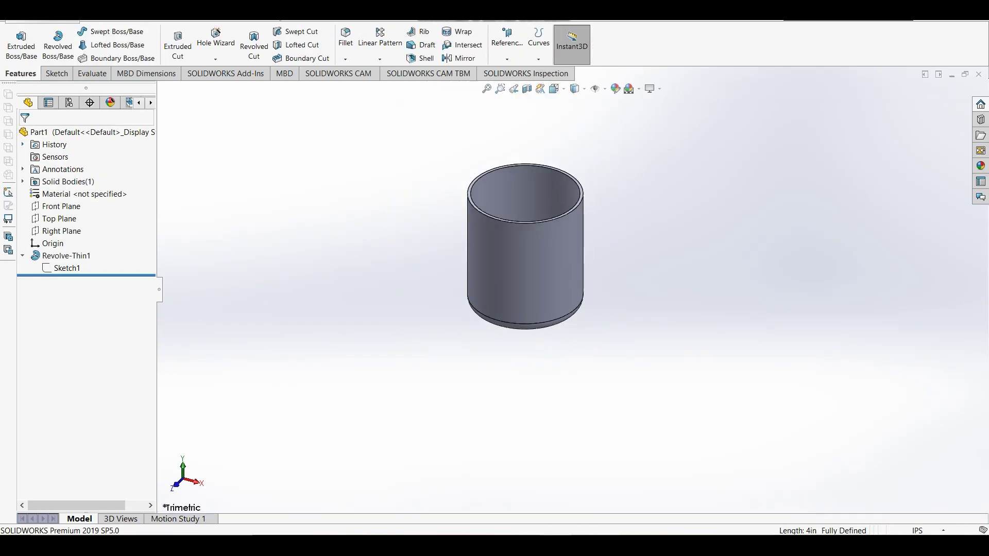
- Select the Front Plane and view the cup Normal To it
{"action": "left_click", "coordinate": [587, 330]}
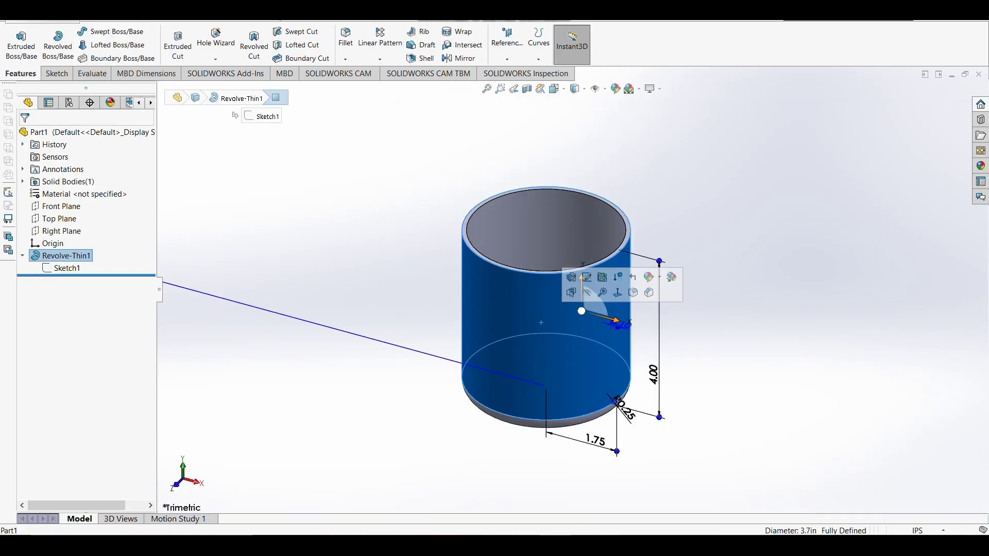
{"action": "left_click", "coordinate": [586, 277]}
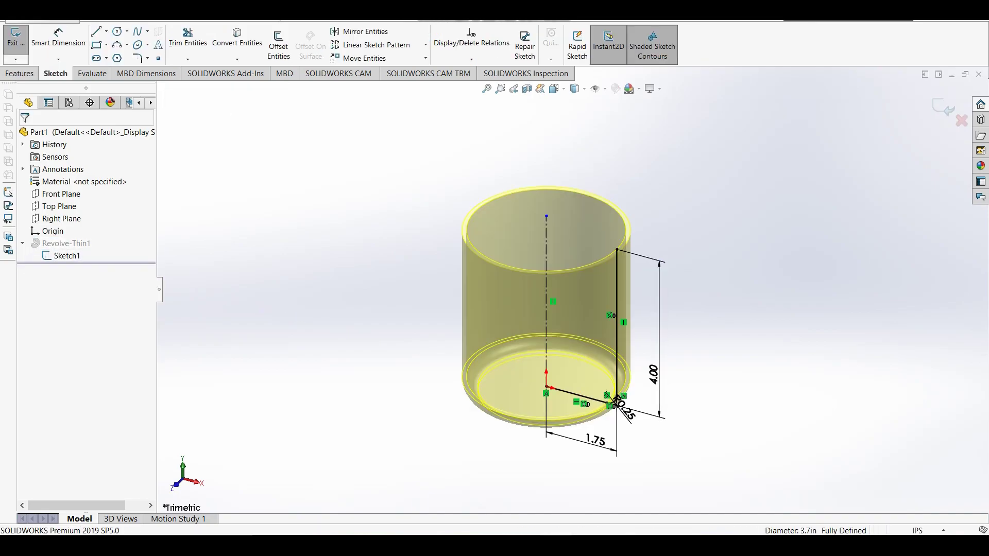
{"action": "left_click", "coordinate": [58, 194]}
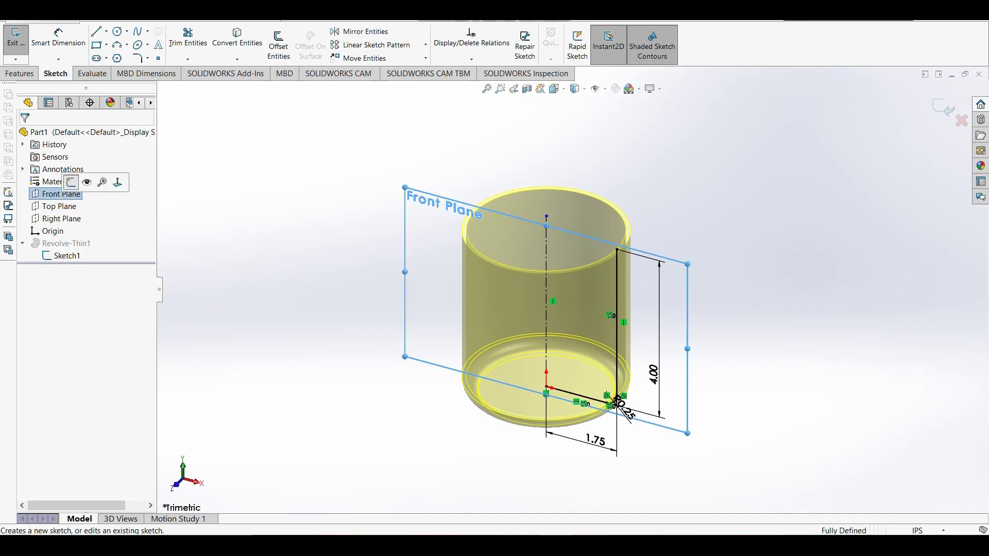
{"action": "left_click", "coordinate": [71, 182]}
{"action": "left_click", "coordinate": [58, 206]}
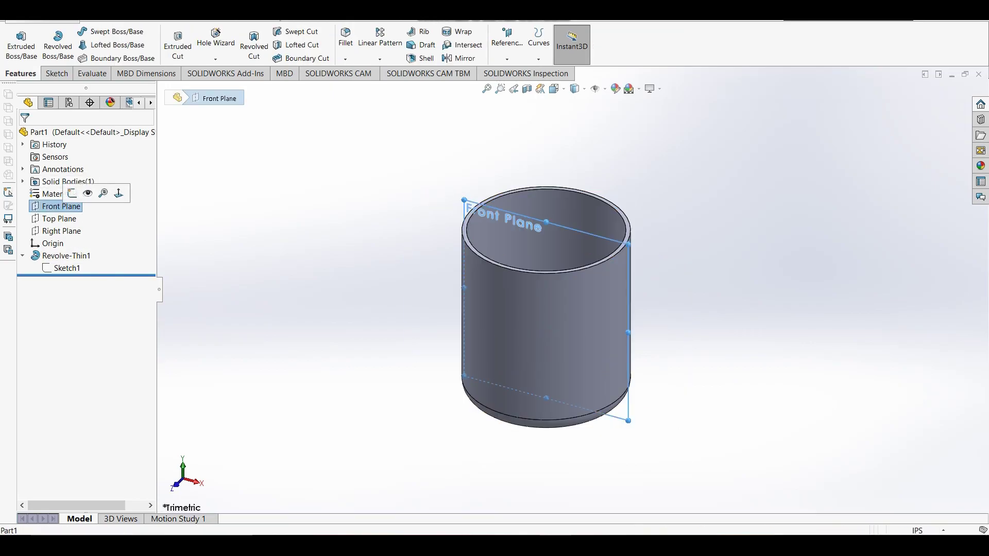
{"action": "left_click", "coordinate": [118, 194]}
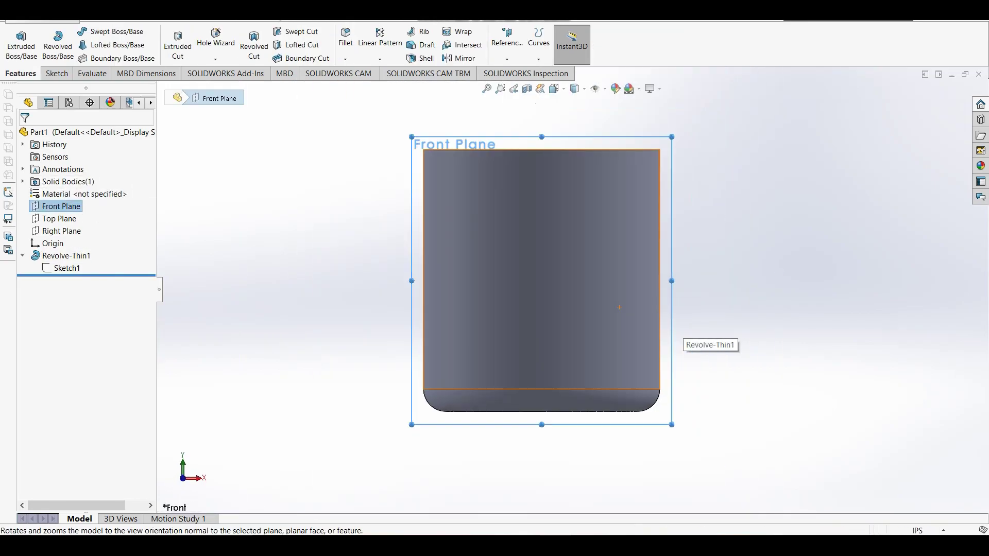
- Fit the view and sketch an ellipse on the Front Plane across the mug's right wall
{"action": "key", "text": "f"}
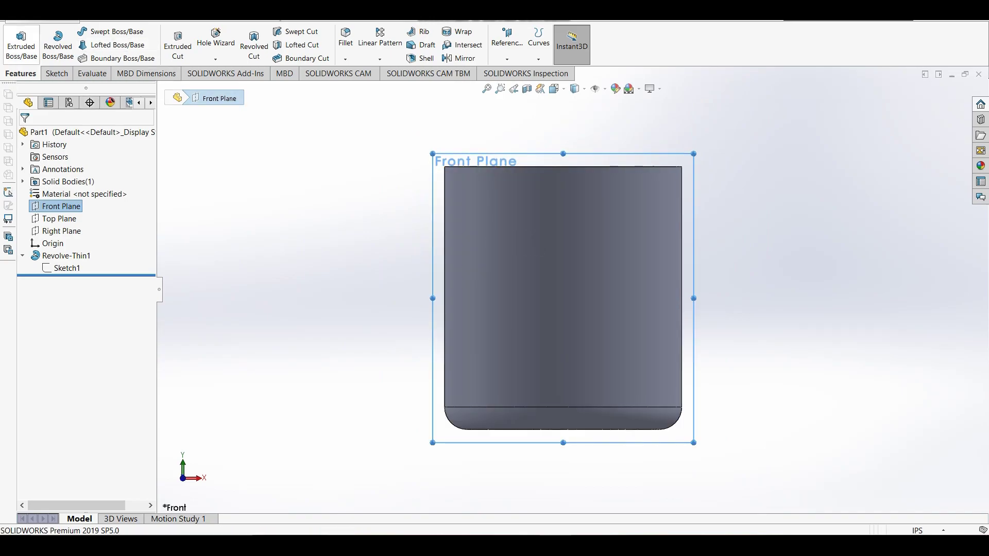
{"action": "left_click", "coordinate": [56, 73]}
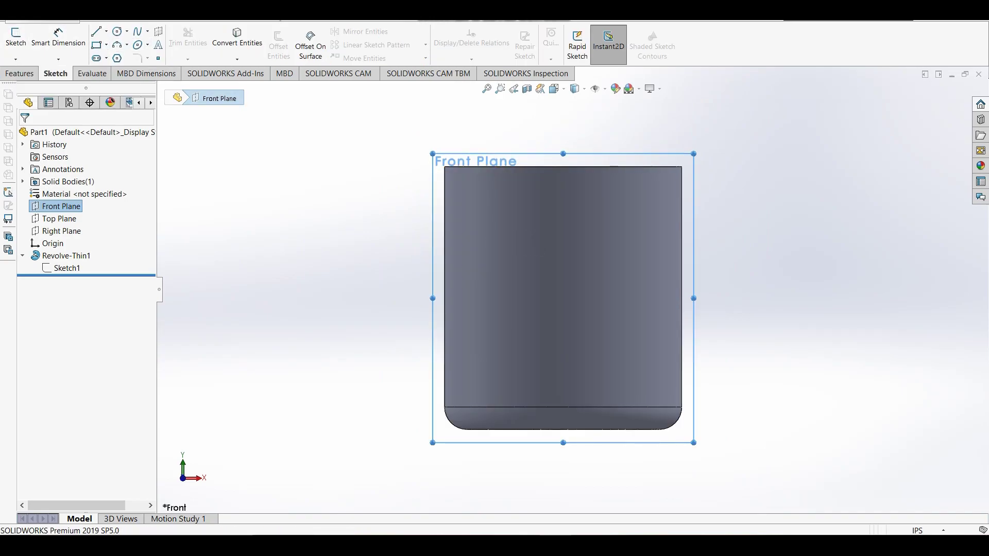
{"action": "right_click", "coordinate": [65, 206]}
{"action": "left_click", "coordinate": [75, 194]}
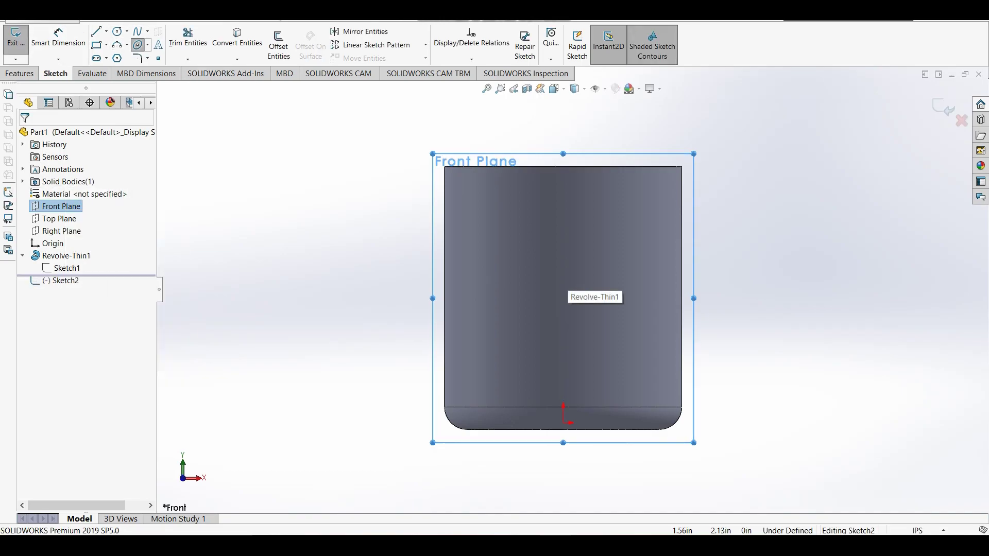
{"action": "left_click", "coordinate": [700, 282]}
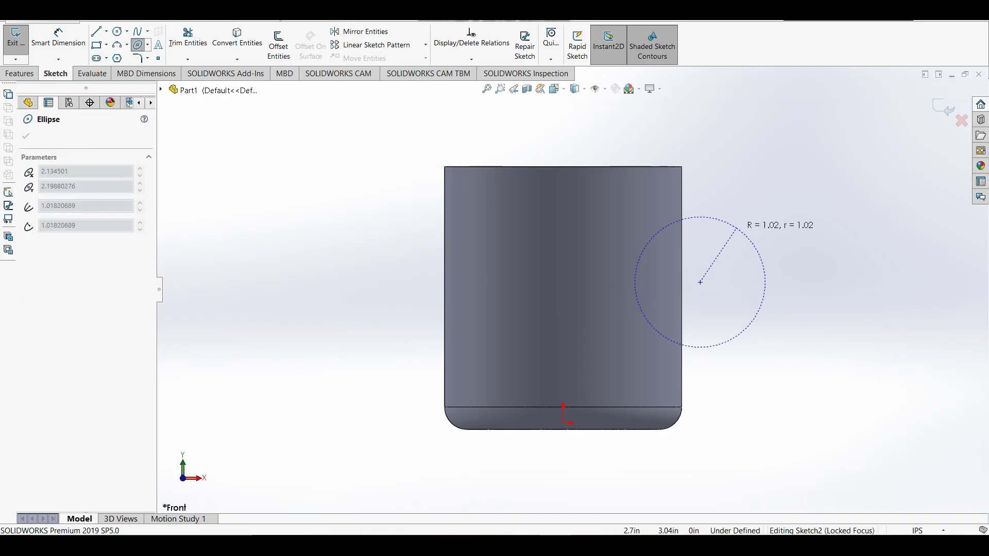
{"action": "left_click", "coordinate": [700, 193]}
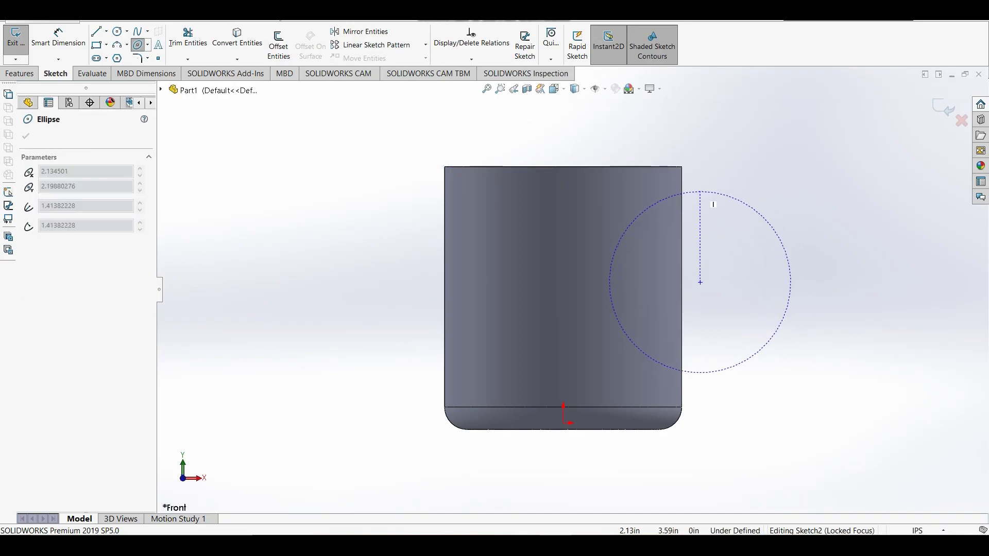
{"action": "left_click", "coordinate": [744, 350]}
{"action": "right_click", "coordinate": [811, 307]}
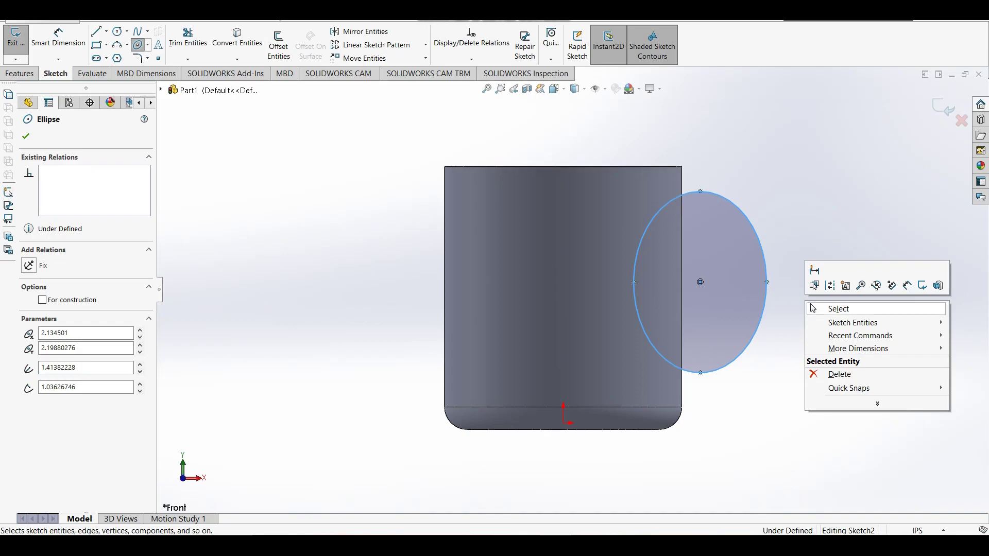
{"action": "left_click", "coordinate": [812, 308]}
- Dimension the ellipse 1.375 in beyond the mug's outer edge and 2.00 in wide
{"action": "left_click", "coordinate": [58, 36]}
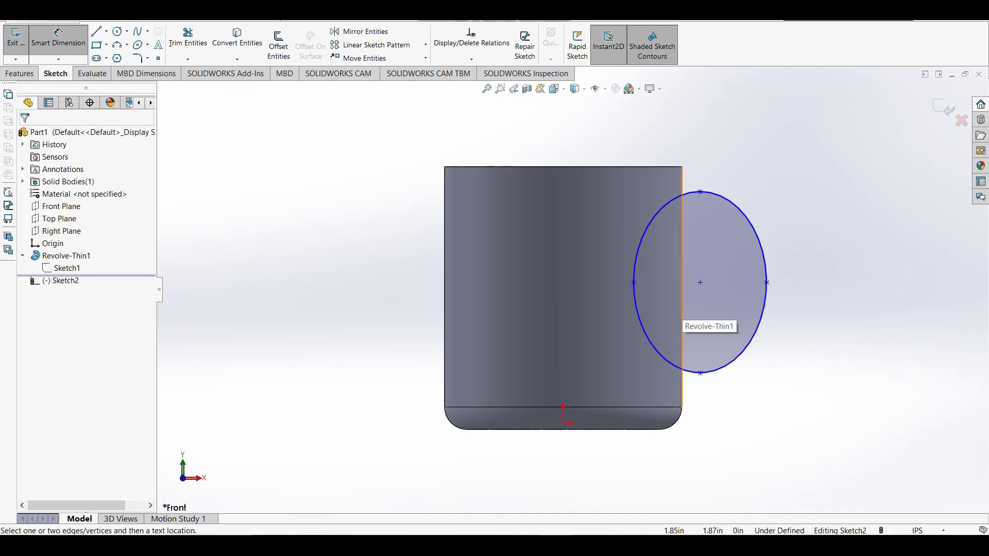
{"action": "left_click", "coordinate": [683, 322]}
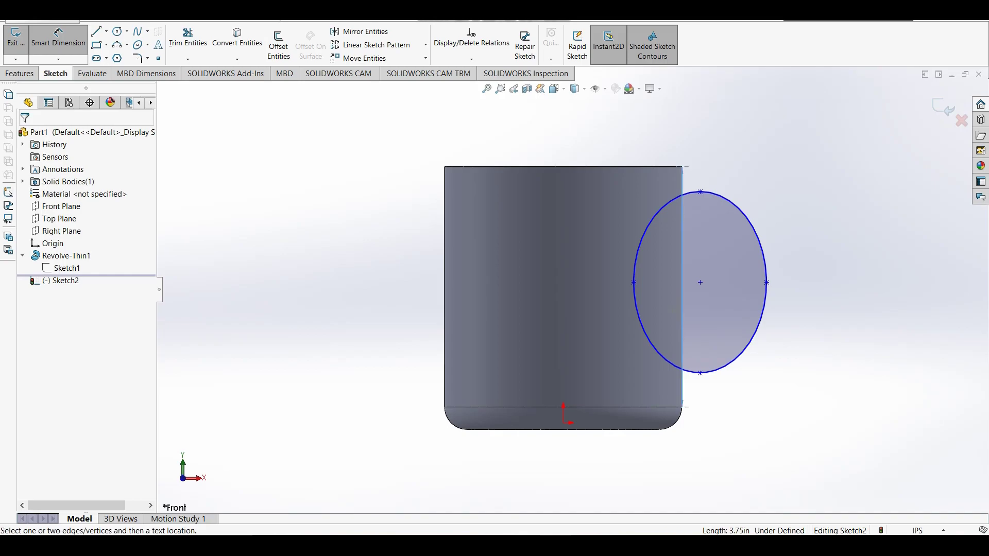
{"action": "left_click", "coordinate": [766, 282]}
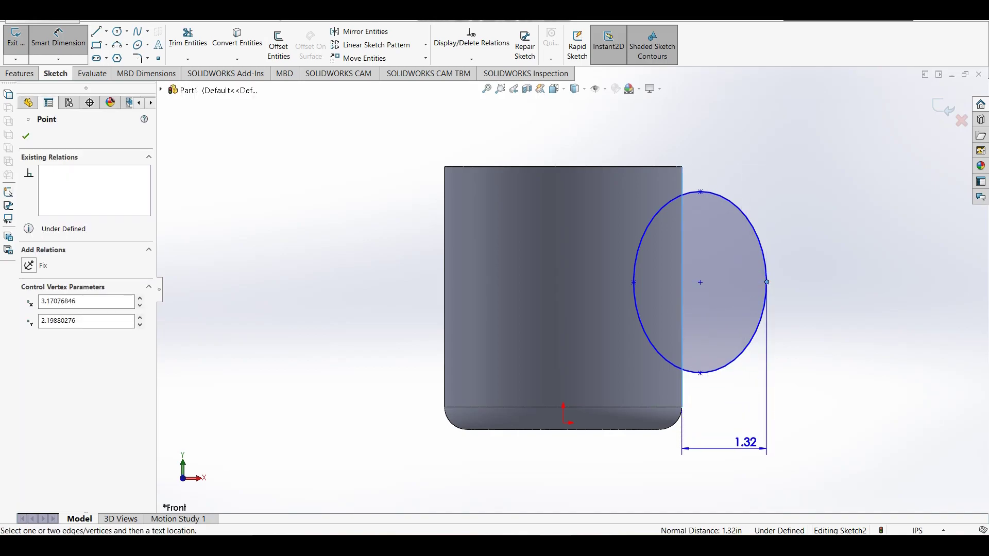
{"action": "left_click", "coordinate": [726, 460]}
{"action": "type", "text": "1.375"}
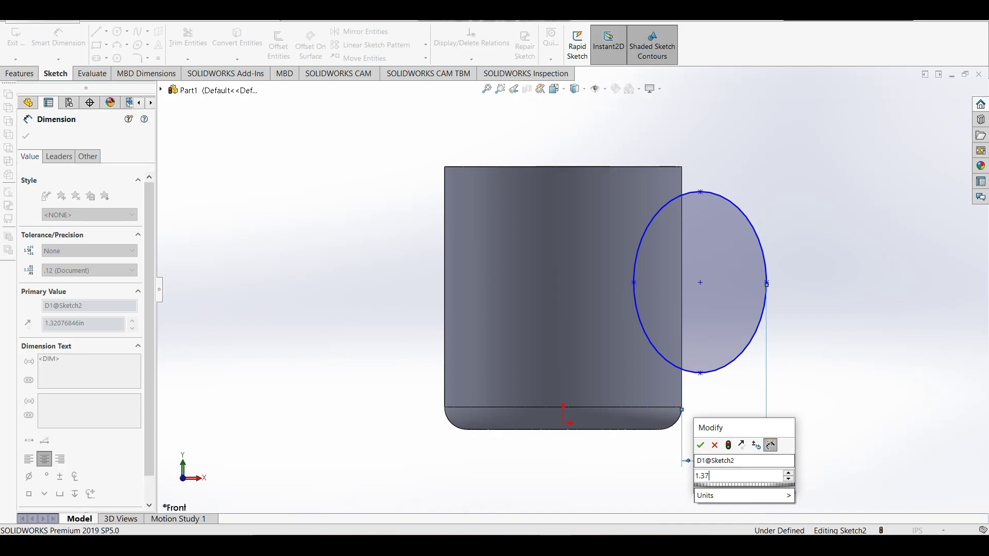
{"action": "key", "text": "Return"}
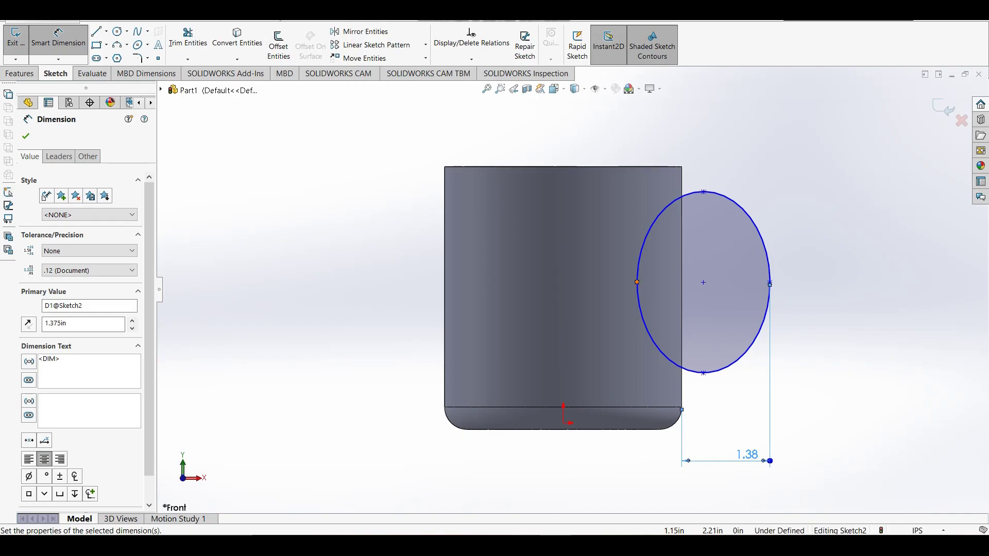
{"action": "left_click", "coordinate": [637, 282]}
{"action": "left_click", "coordinate": [769, 283]}
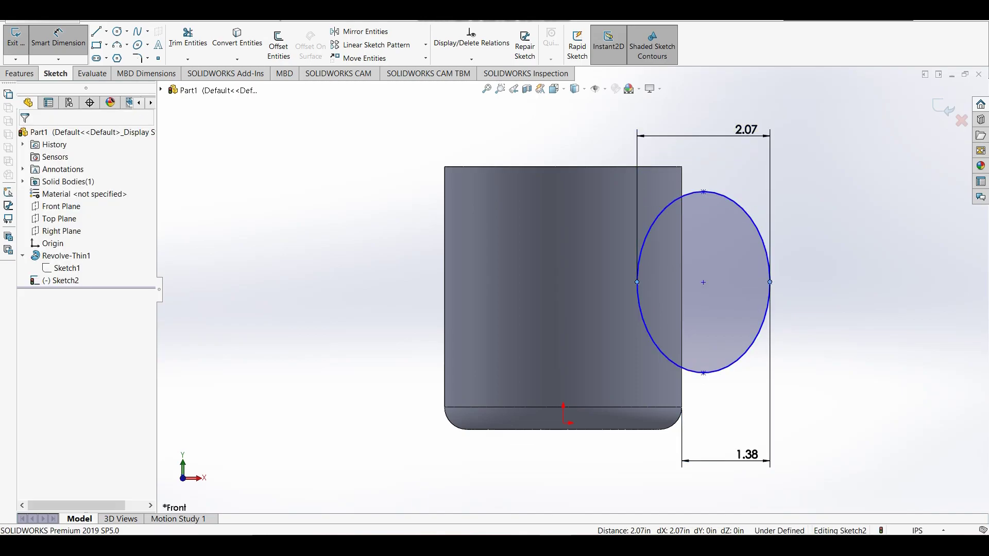
{"action": "left_click", "coordinate": [747, 131]}
{"action": "type", "text": "2.07253493in"}
{"action": "key", "text": "Return"}
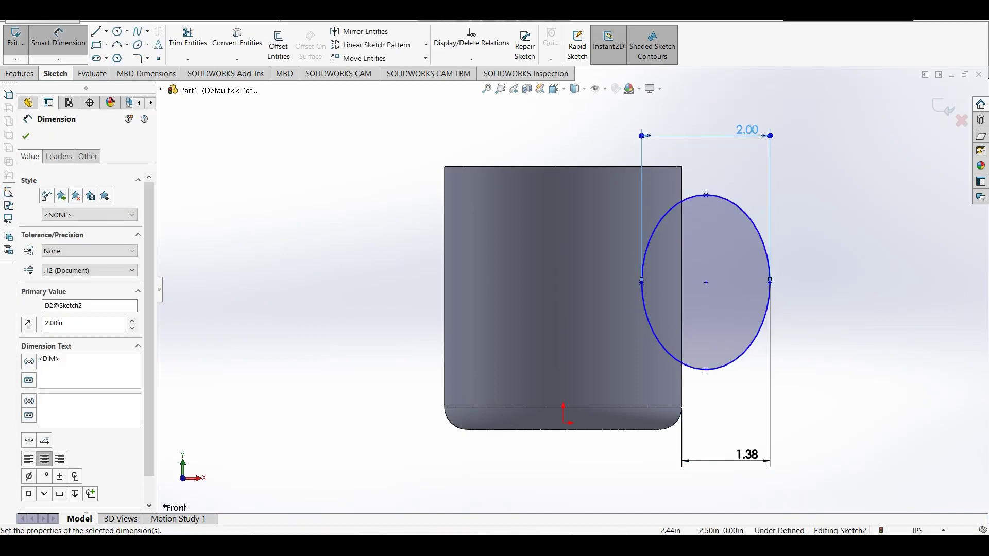
- Set the ellipse height to 3.00 in and its centre 2.00 in above the base, then exit
{"action": "left_click", "coordinate": [705, 195]}
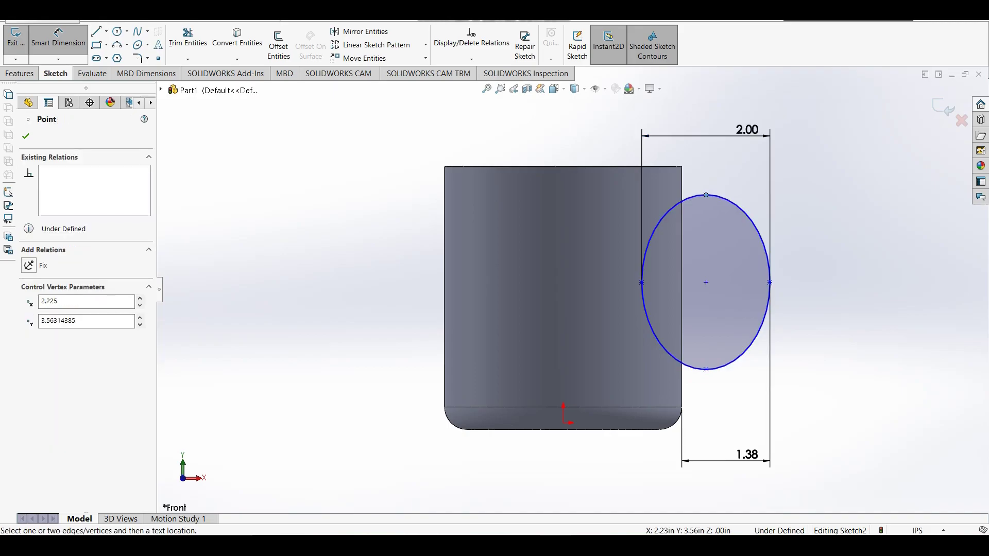
{"action": "left_click", "coordinate": [706, 369]}
{"action": "left_click", "coordinate": [853, 330]}
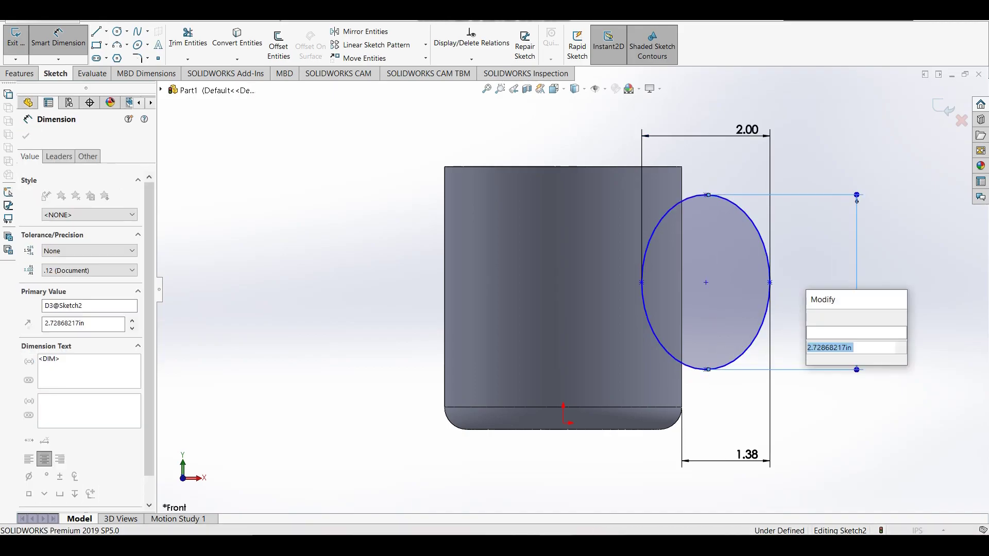
{"action": "type", "text": "3"}
{"action": "key", "text": "Return"}
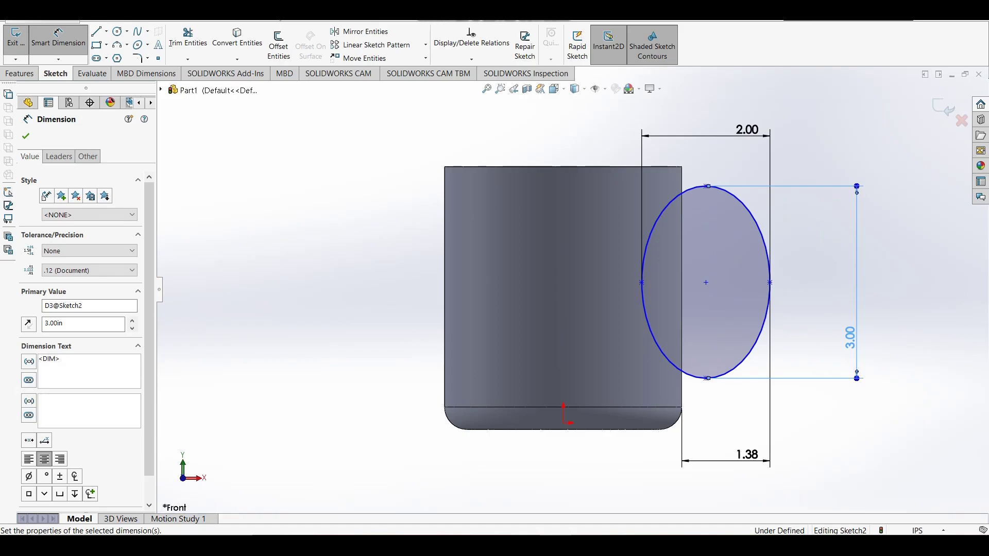
{"action": "left_click", "coordinate": [705, 186]}
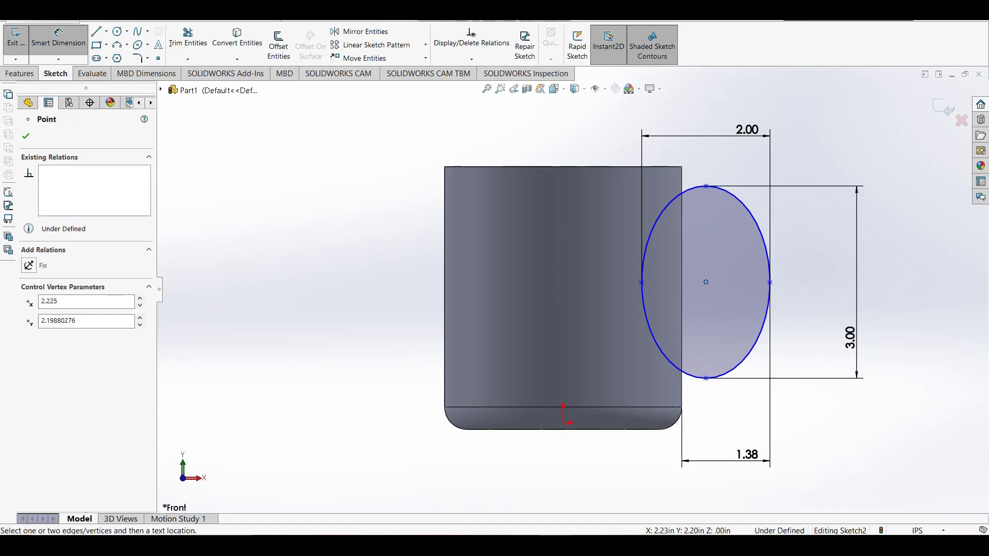
{"action": "key", "text": "Tab"}
{"action": "left_click", "coordinate": [705, 282]}
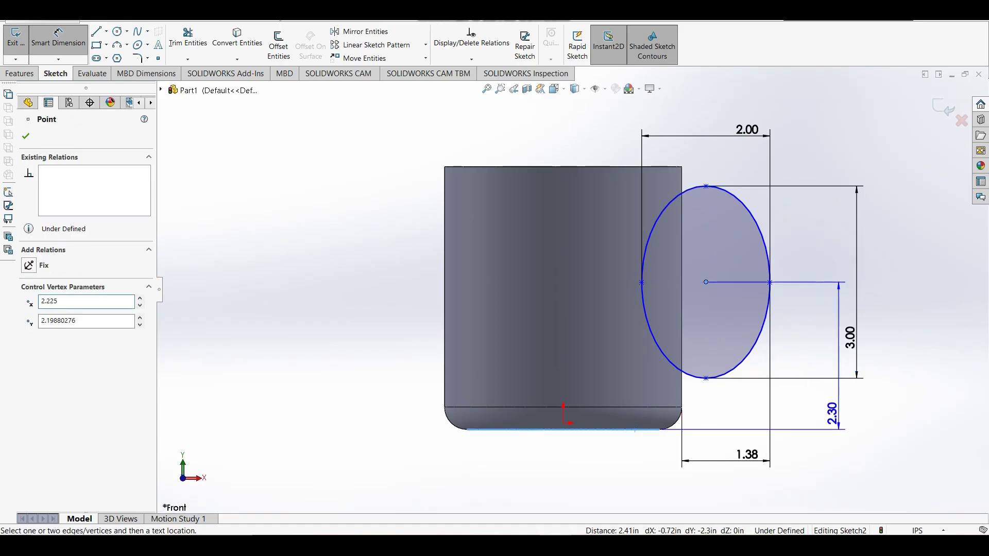
{"action": "left_click", "coordinate": [903, 282]}
{"action": "type", "text": "2"}
{"action": "key", "text": "Return"}
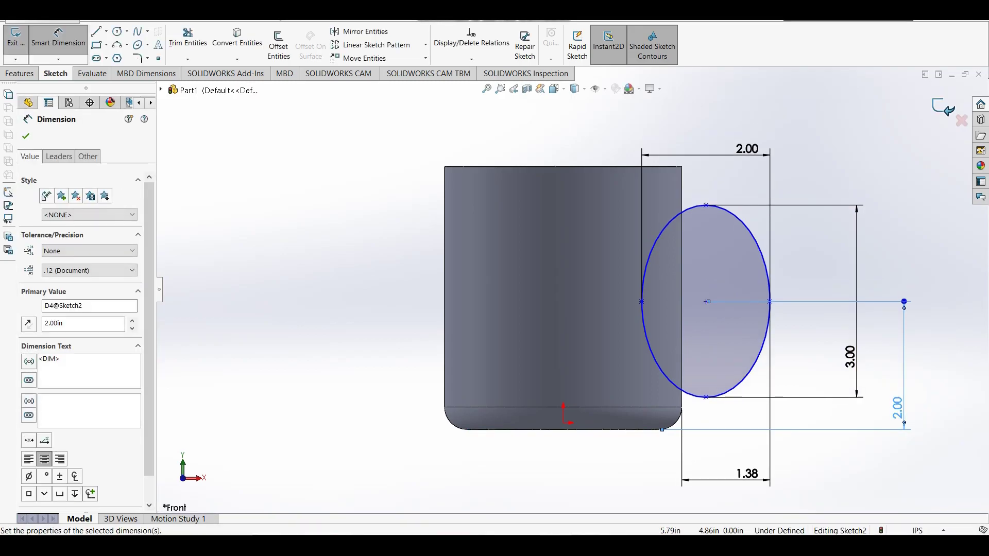
{"action": "key", "text": "ctrl+b"}
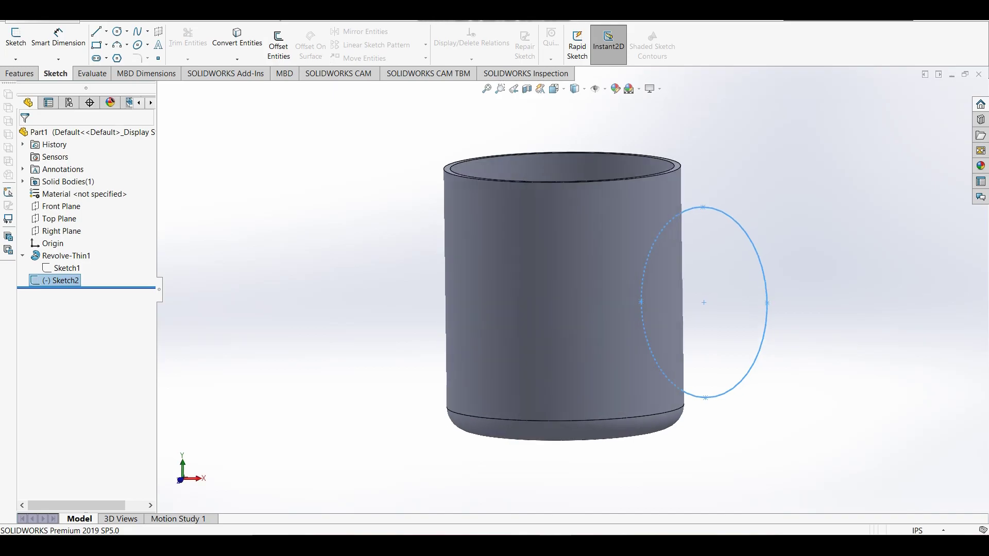
- Create Plane1 from the Right Plane (Parallel) and the mug's outer cylindrical face (Tangent)
{"action": "middle_click_drag", "start_coordinate": [561, 257], "coordinate": [572, 325]}
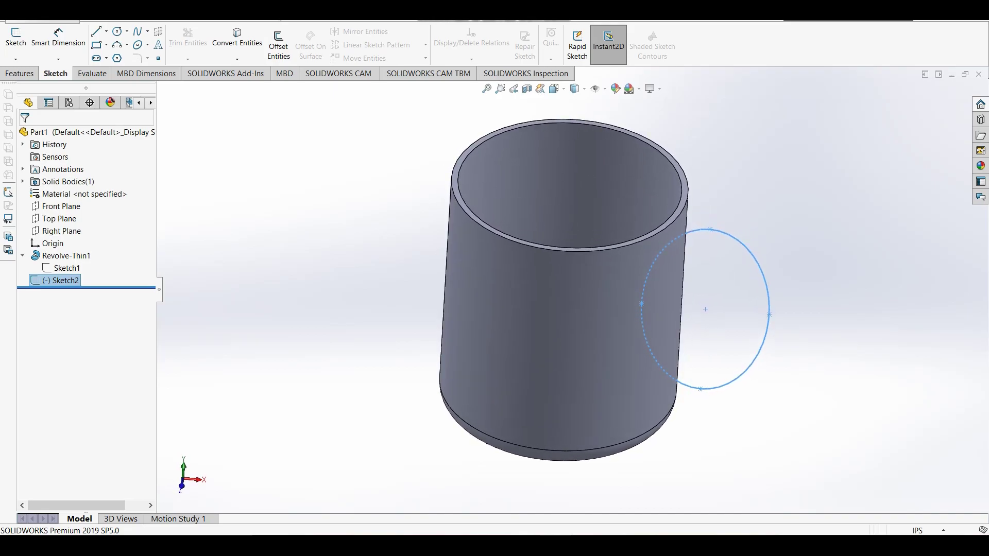
{"action": "left_click", "coordinate": [19, 73]}
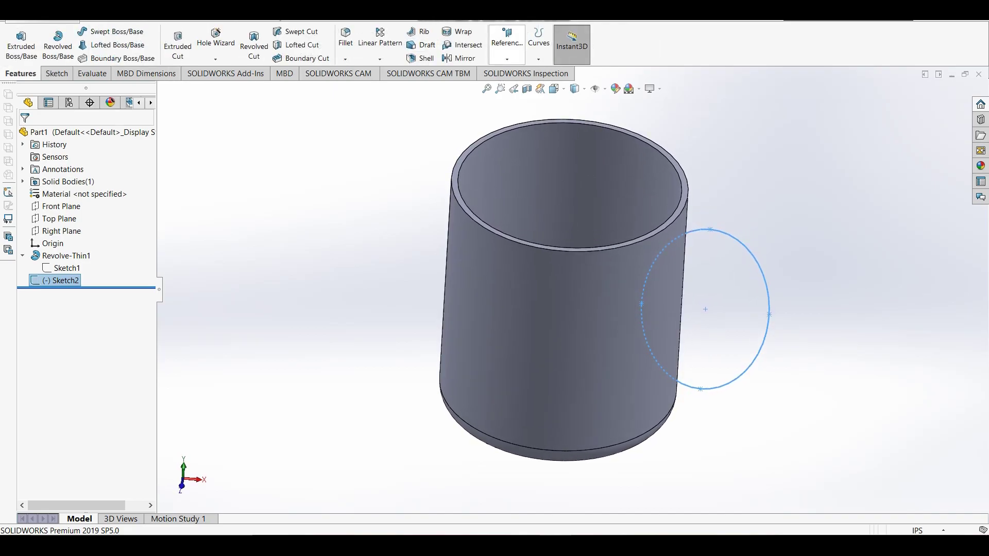
{"action": "left_click", "coordinate": [506, 59]}
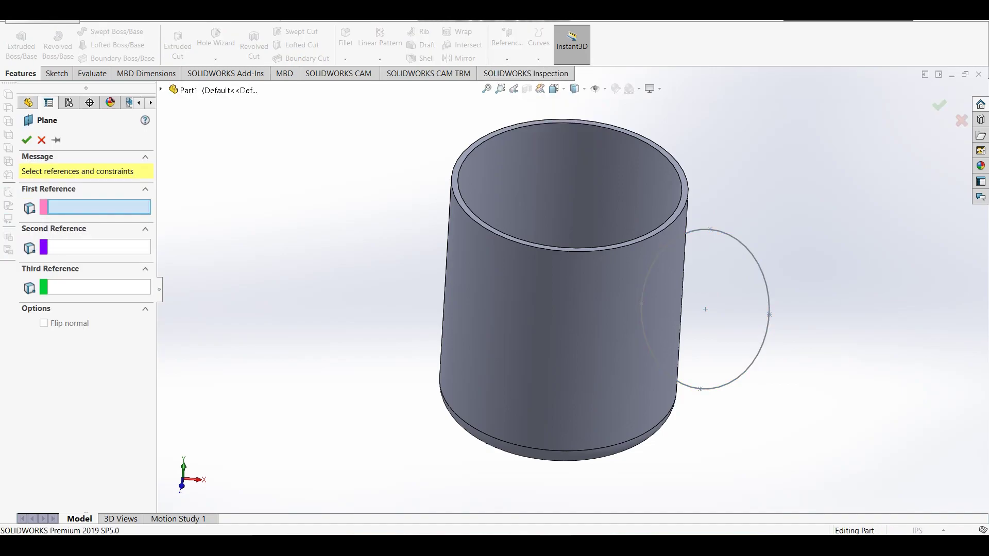
{"action": "left_click", "coordinate": [161, 90]}
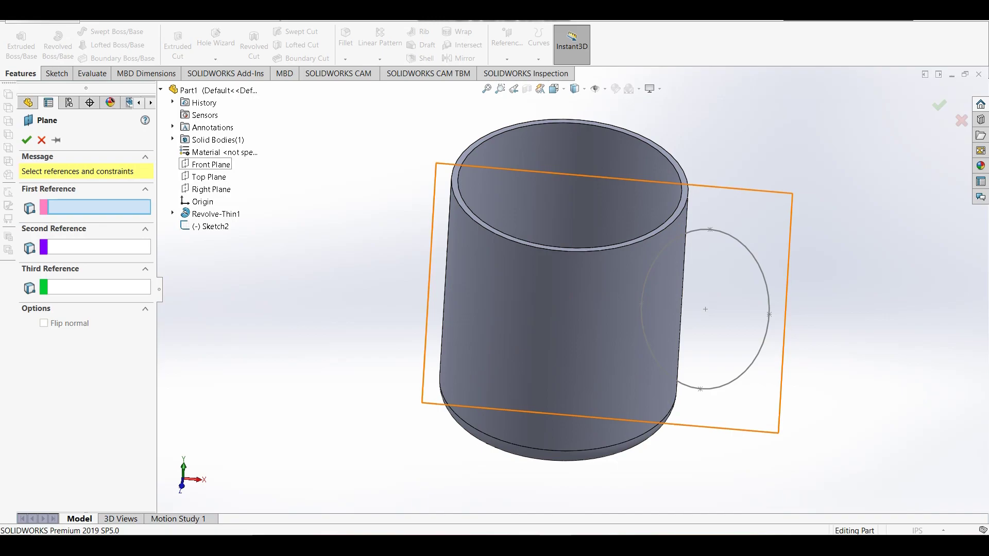
{"action": "left_click", "coordinate": [211, 189]}
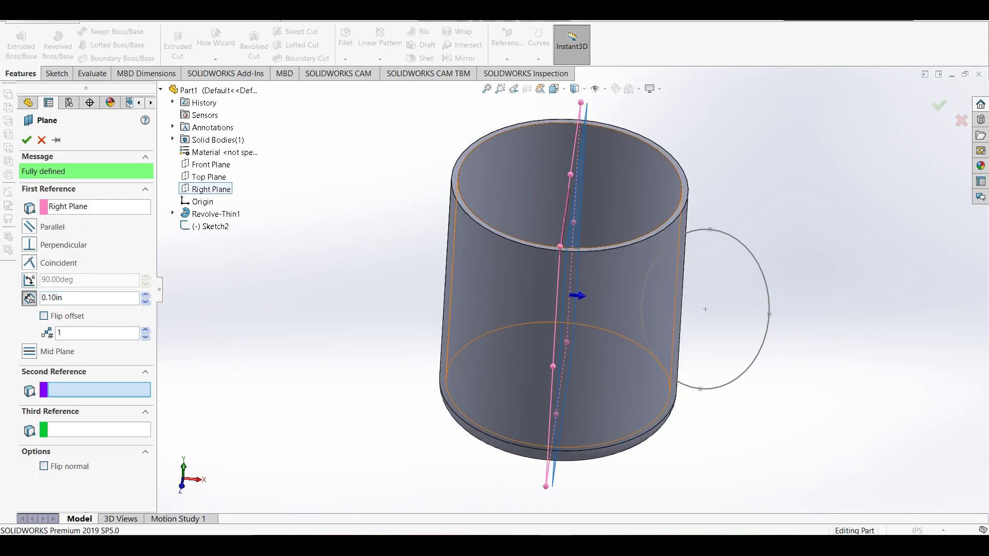
{"action": "left_click", "coordinate": [554, 354]}
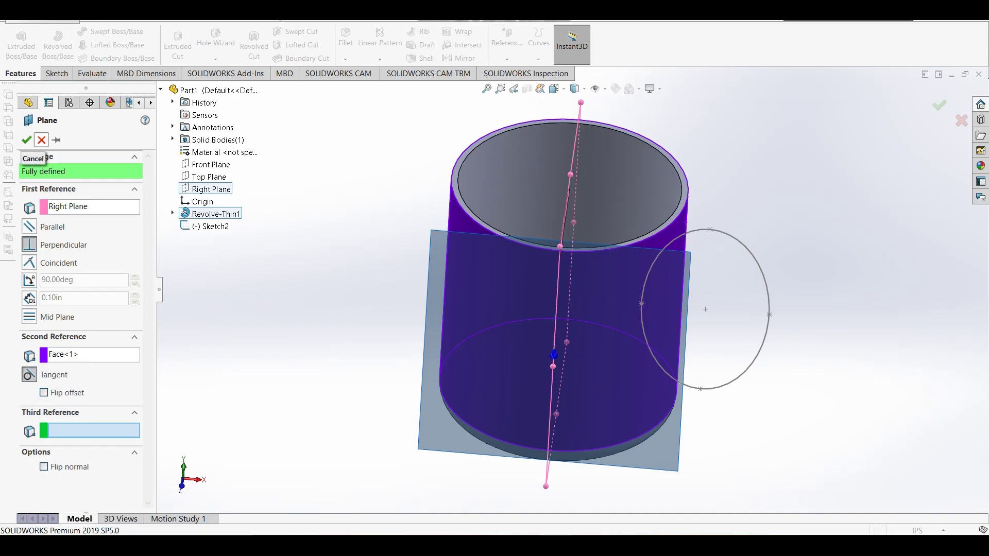
{"action": "left_click", "coordinate": [29, 226]}
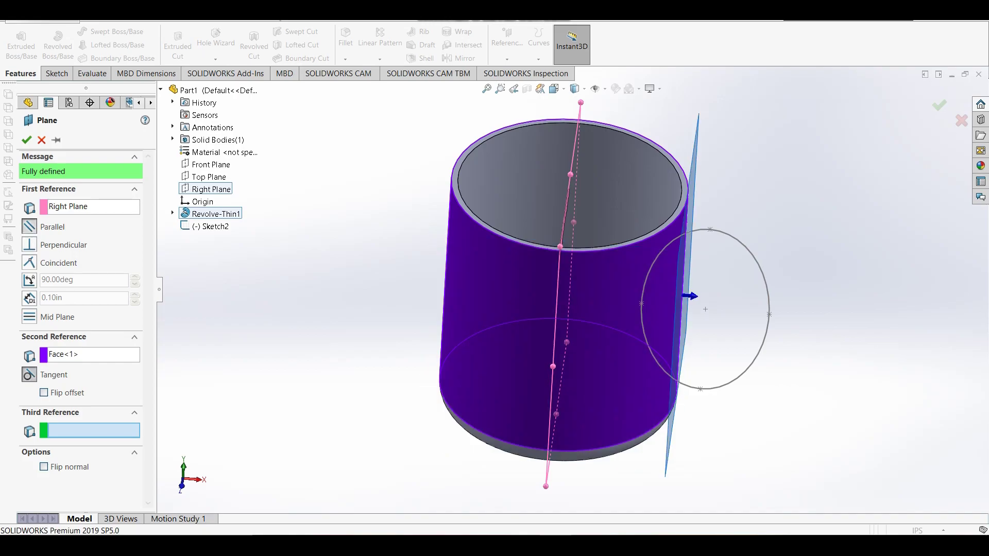
{"action": "key", "text": "Return"}
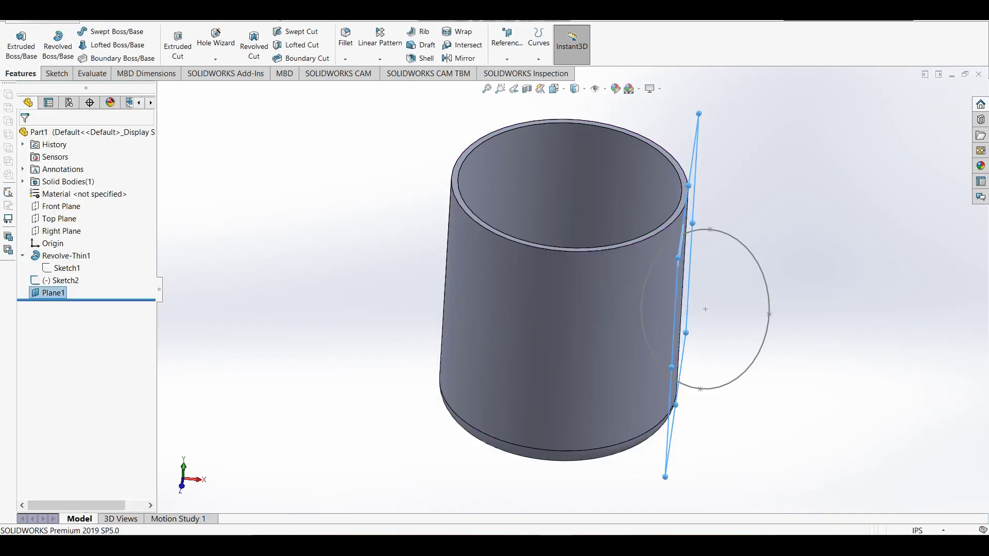
- Start a sketch on Plane1 and view it Normal To
{"action": "middle_click_drag", "start_coordinate": [566, 289], "coordinate": [587, 280]}
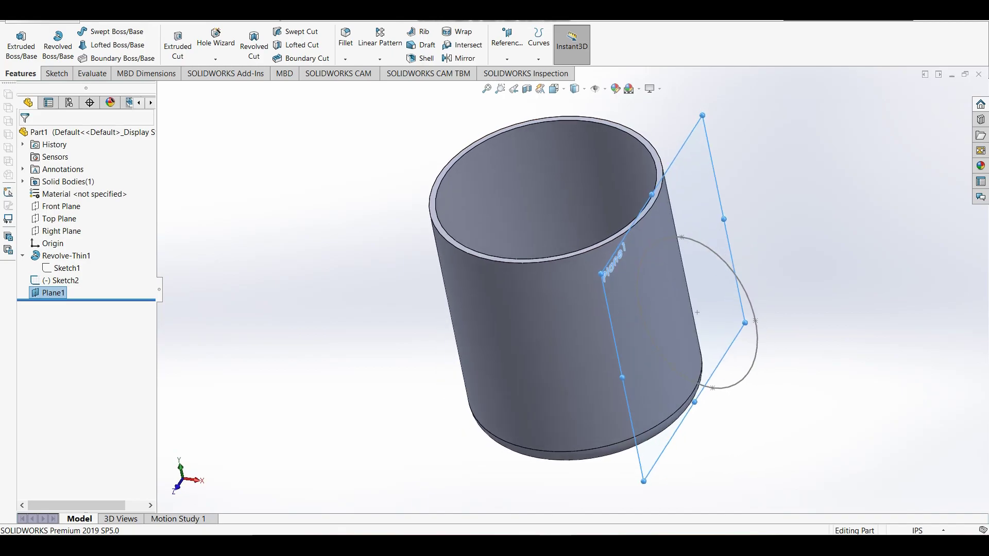
{"action": "right_click", "coordinate": [54, 292]}
{"action": "left_click", "coordinate": [72, 262]}
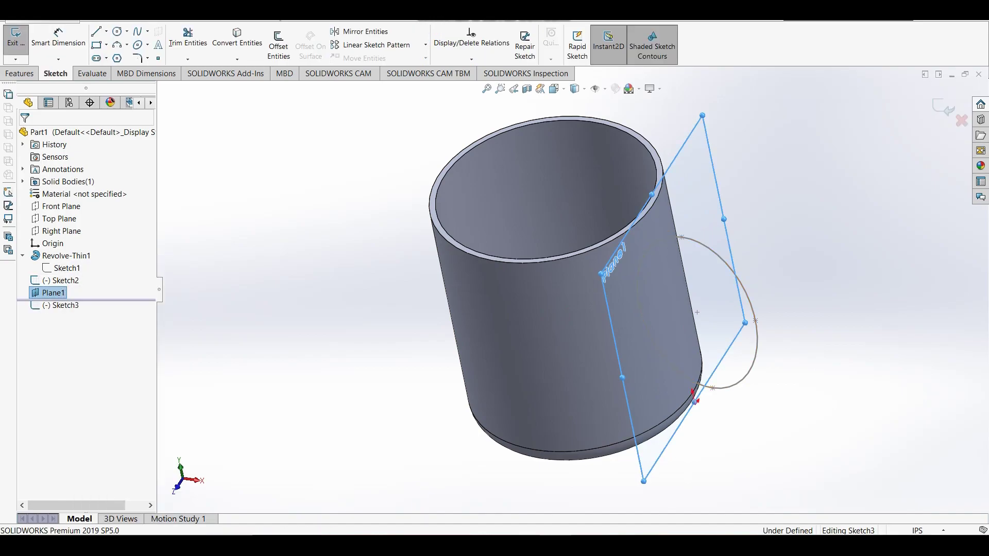
{"action": "right_click", "coordinate": [61, 305]}
{"action": "left_click", "coordinate": [88, 291]}
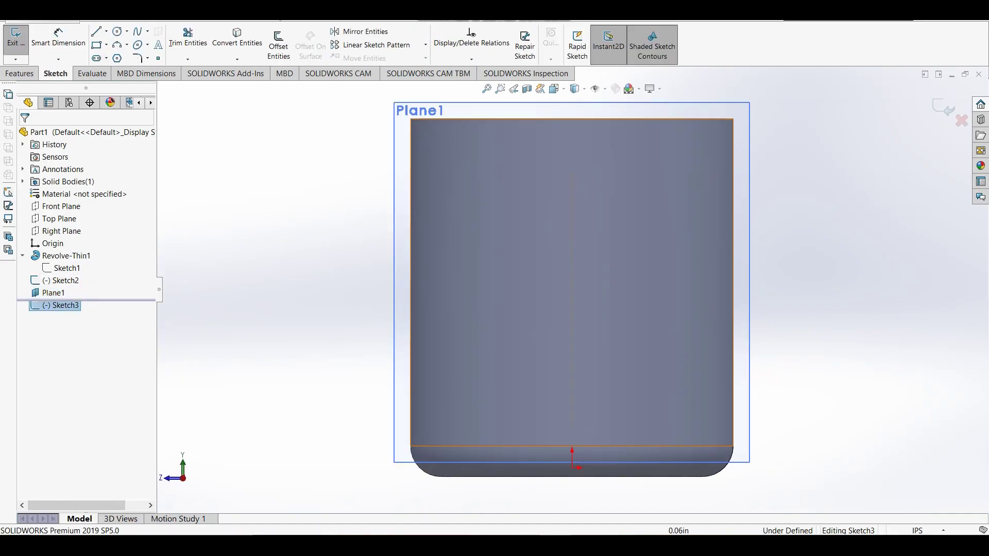
{"action": "scroll", "coordinate": [581, 295], "scroll_direction": "up", "scroll_amount": 2}
{"action": "scroll", "coordinate": [592, 131], "scroll_direction": "down", "scroll_amount": 2}
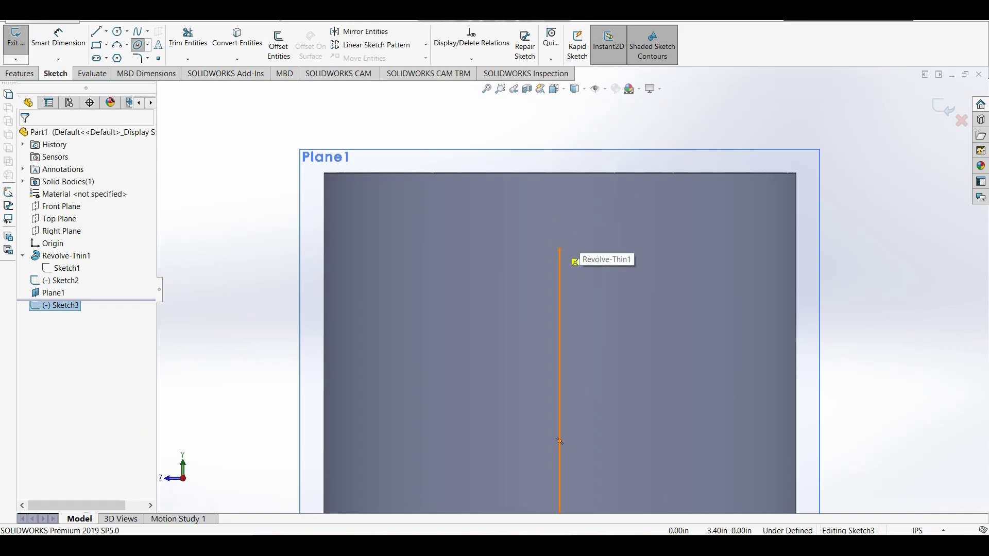
- Draw a small ellipse centred on the handle path near the cup's top
{"action": "left_click", "coordinate": [559, 250]}
{"action": "left_click", "coordinate": [559, 198]}
{"action": "left_click", "coordinate": [595, 249]}
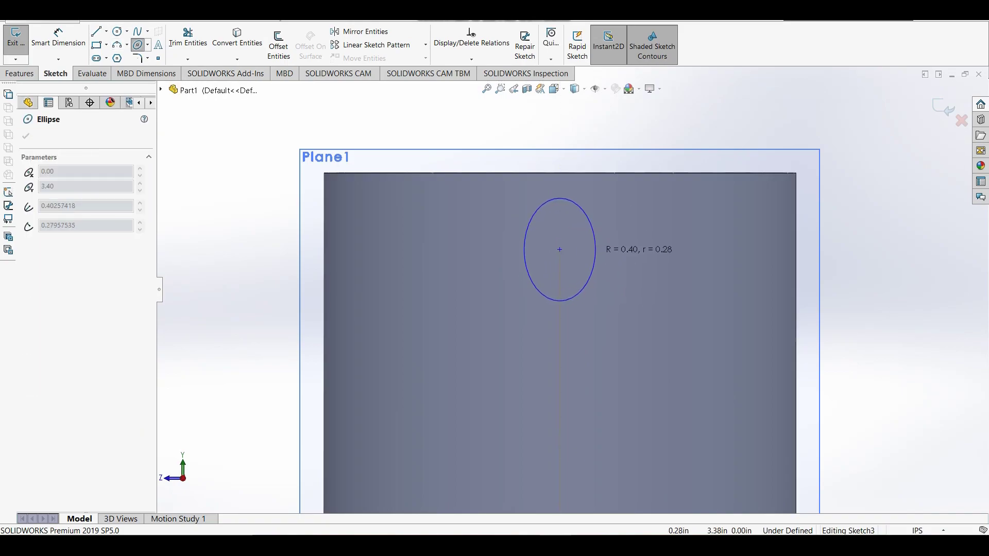
{"action": "right_click", "coordinate": [632, 207]}
{"action": "left_click", "coordinate": [664, 251]}
{"action": "left_click", "coordinate": [722, 277]}
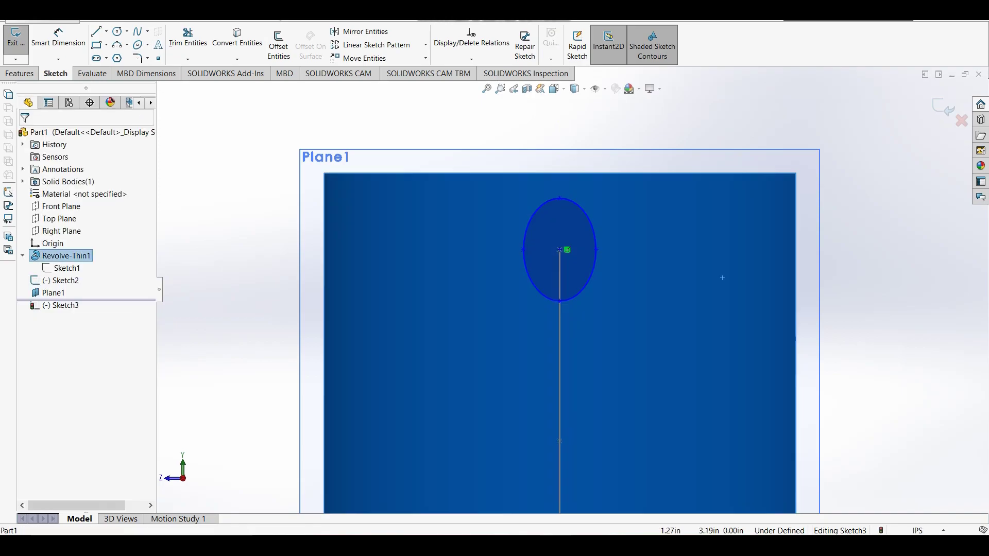
- Dimension the ellipse 0.75 in wide and 0.375 in tall, then exit the sketch
{"action": "left_click", "coordinate": [57, 35]}
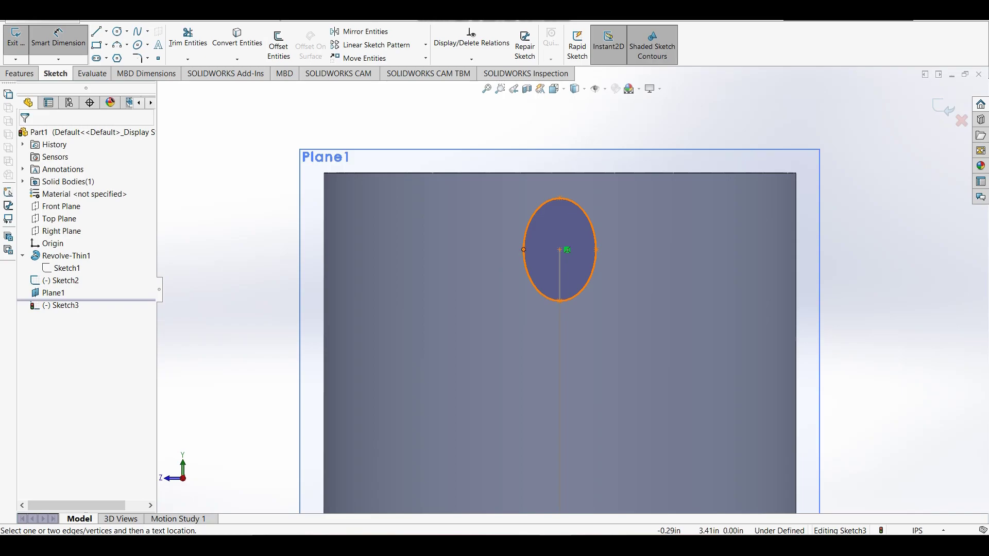
{"action": "left_click", "coordinate": [523, 249]}
{"action": "left_click", "coordinate": [596, 250]}
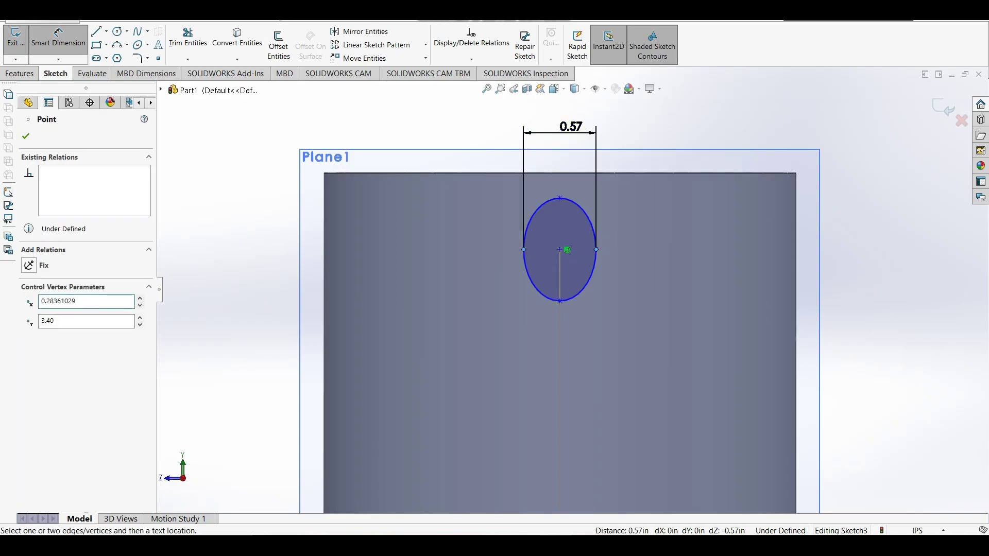
{"action": "left_click", "coordinate": [571, 128]}
{"action": "type", "text": "0.75"}
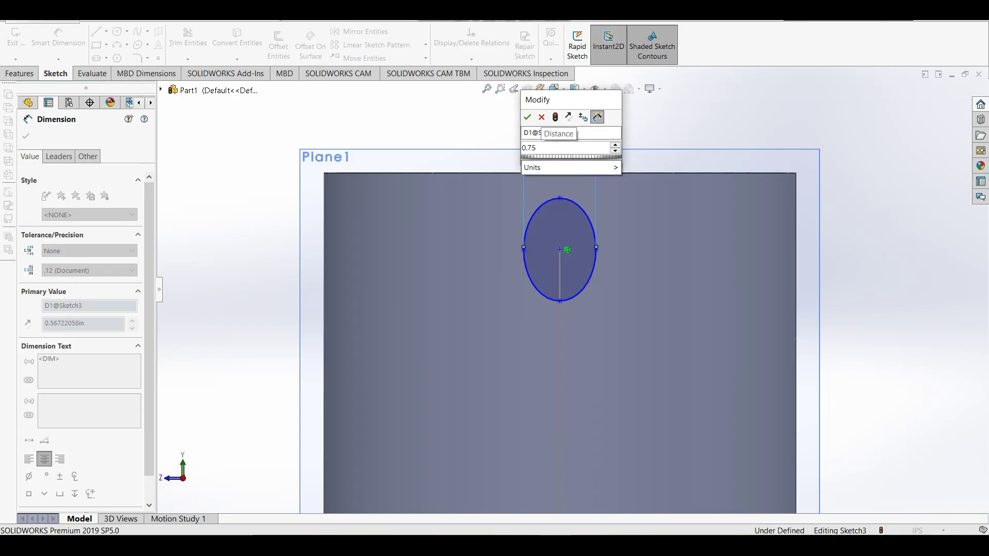
{"action": "key", "text": "Return"}
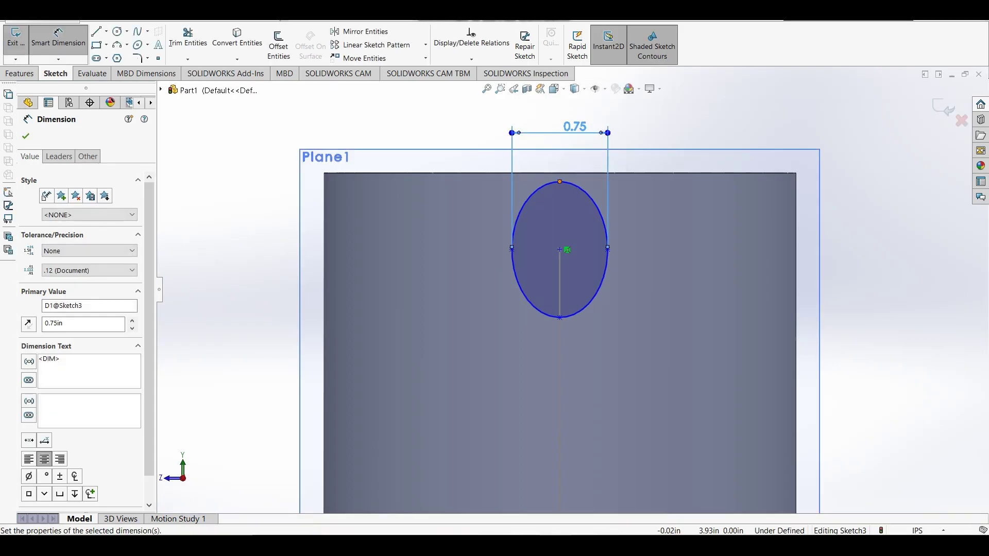
{"action": "left_click", "coordinate": [560, 182]}
{"action": "left_click", "coordinate": [560, 318]}
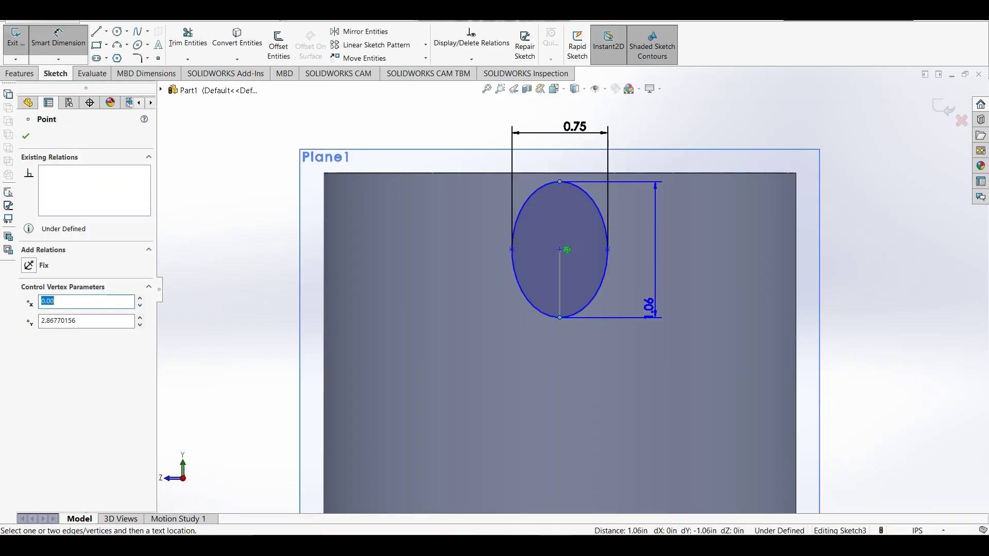
{"action": "left_click", "coordinate": [655, 308]}
{"action": "type", "text": "0."}
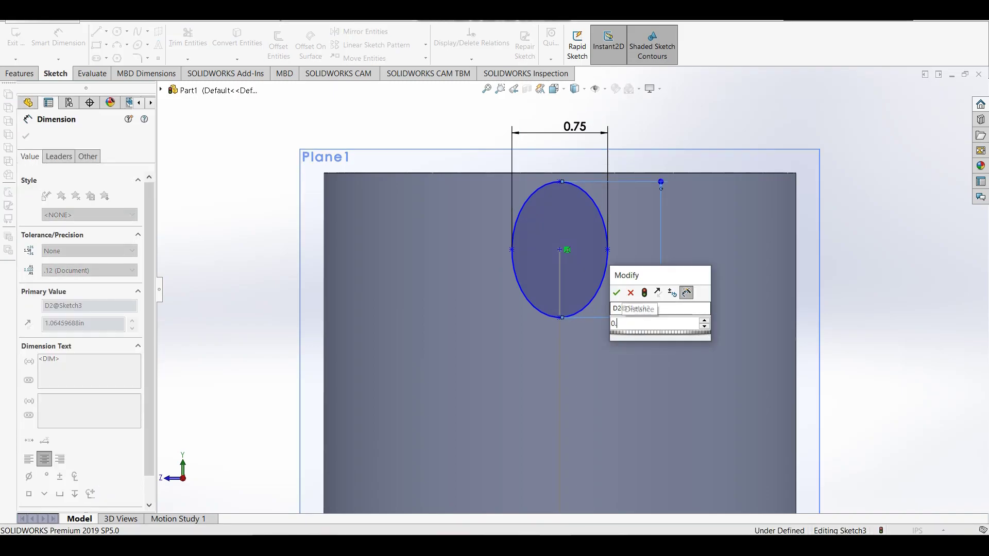
{"action": "type", "text": "375"}
{"action": "key", "text": "Return"}
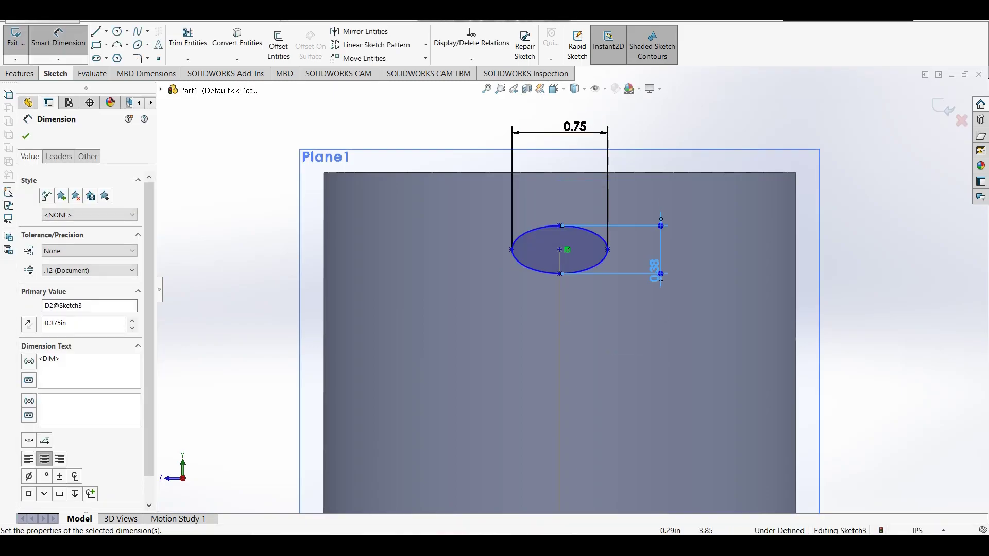
{"action": "scroll", "coordinate": [569, 287], "scroll_direction": "up", "scroll_amount": 2}
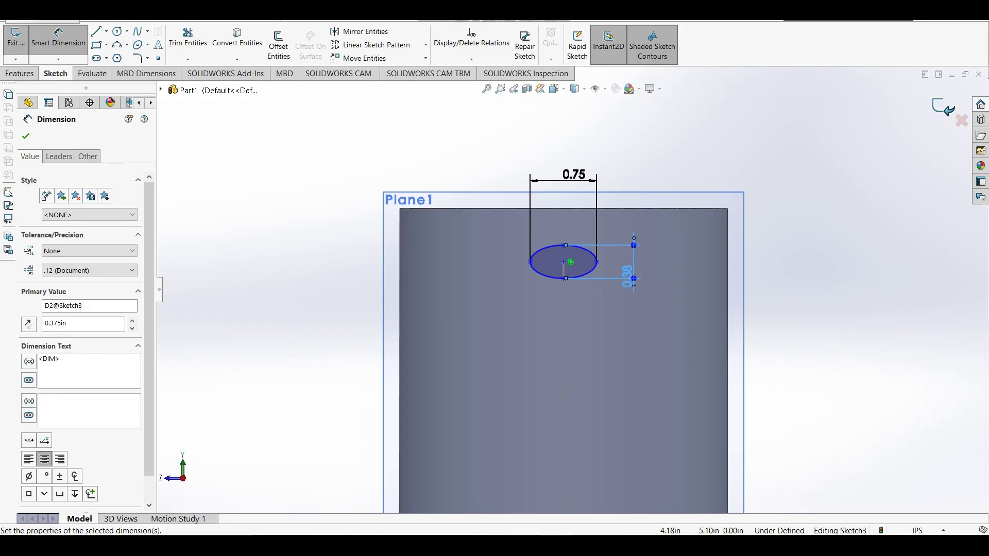
{"action": "key", "text": "ctrl+b"}
- Sweep the Sketch3 ellipse along the Sketch2 curve to form the handle
{"action": "scroll", "coordinate": [669, 435], "scroll_direction": "up", "scroll_amount": 3}
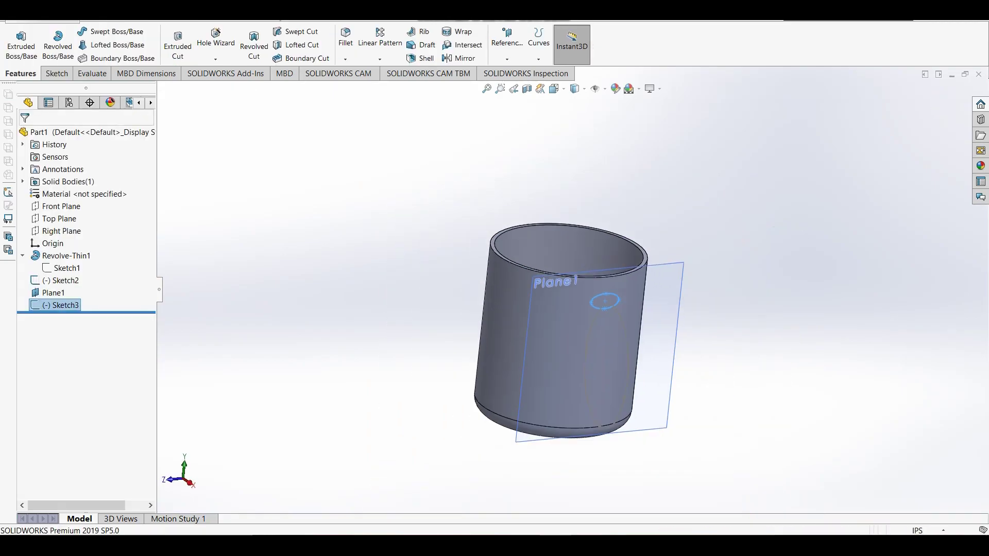
{"action": "scroll", "coordinate": [670, 435], "scroll_direction": "down", "scroll_amount": 2}
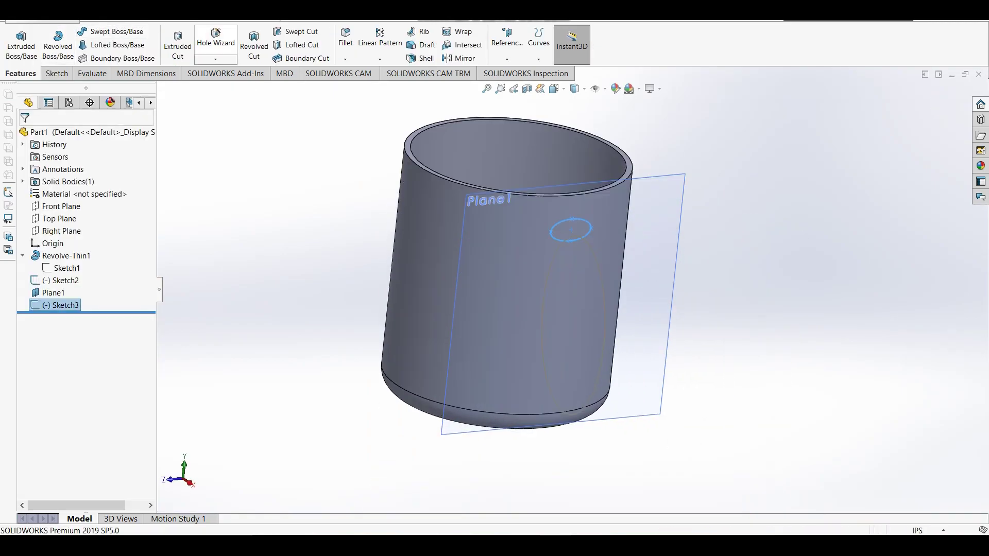
{"action": "left_click", "coordinate": [117, 32]}
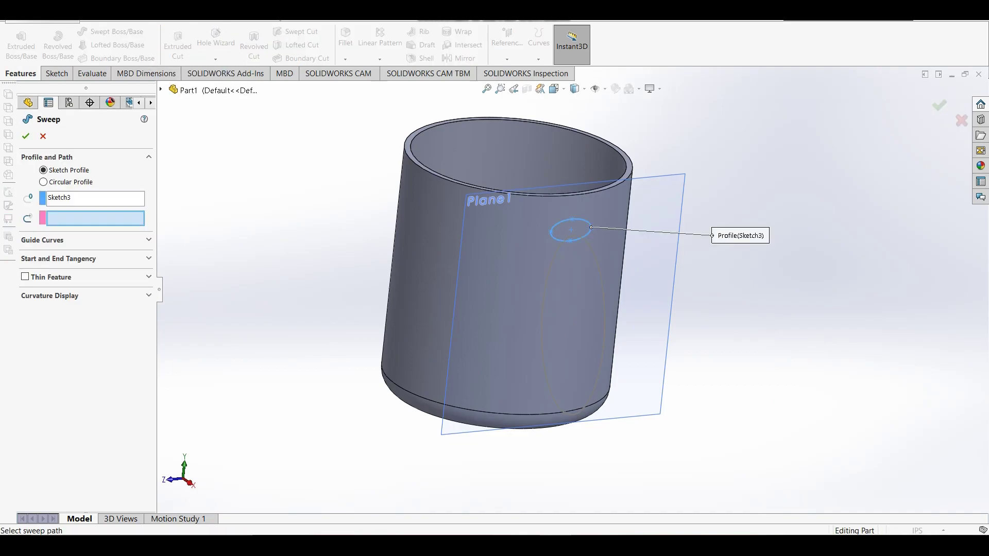
{"action": "left_click", "coordinate": [545, 287]}
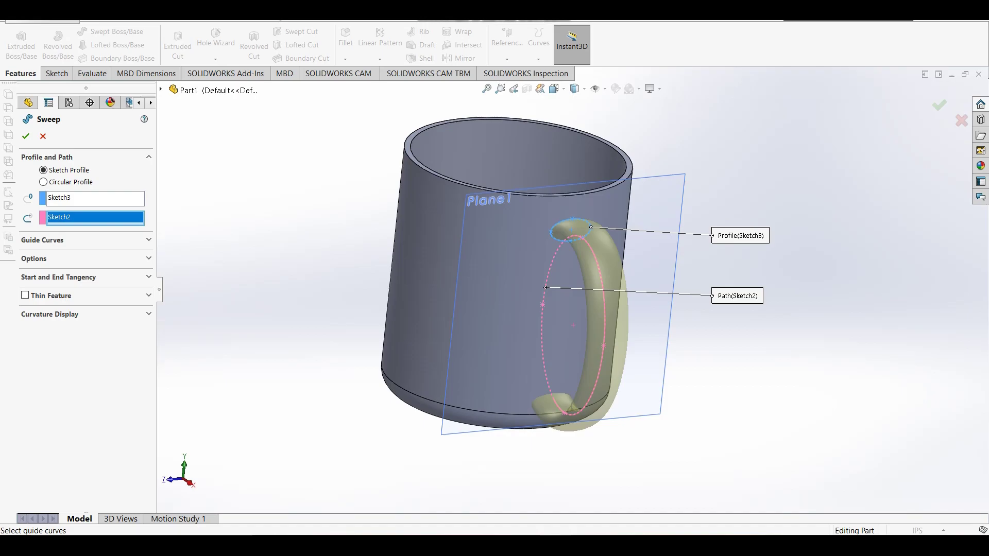
{"action": "key", "text": "Return"}
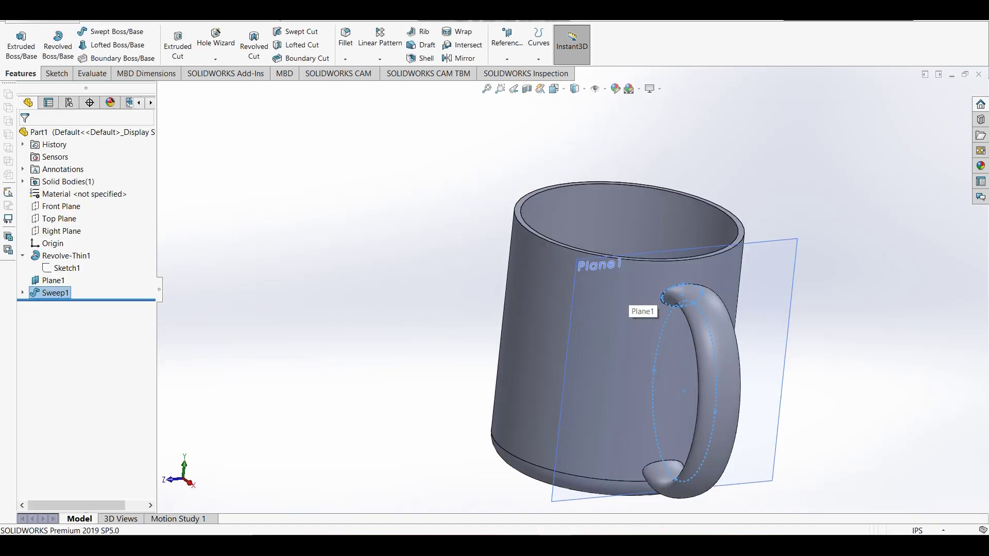
{"action": "mouse_move", "coordinate": [644, 309]}
{"action": "middle_mouse_down"}
{"action": "mouse_move", "coordinate": [587, 216]}
{"action": "mouse_move", "coordinate": [644, 275]}
{"action": "middle_mouse_up"}
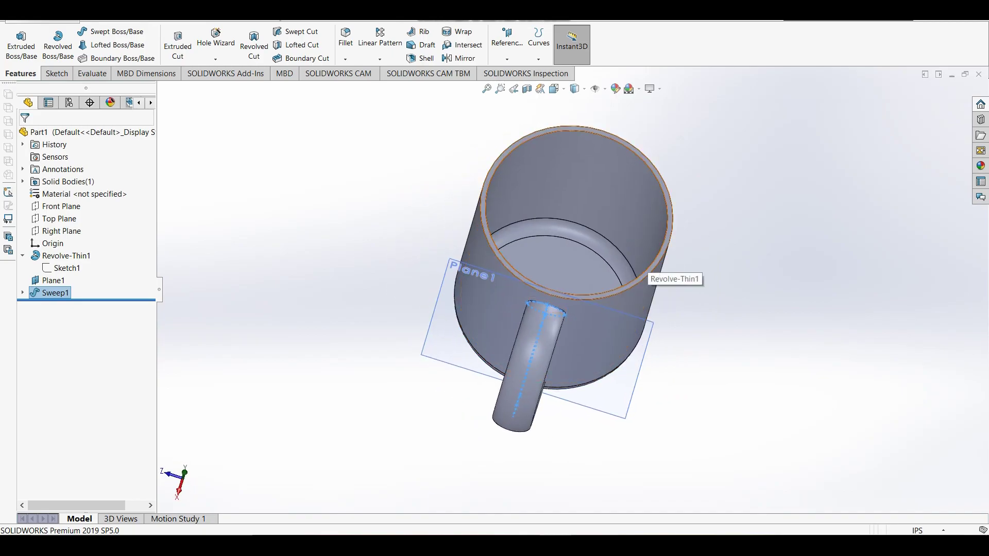
- Sketch on the rim face and convert the rim's circular edge into the sketch
{"action": "left_click", "coordinate": [644, 273]}
{"action": "right_click", "coordinate": [655, 263]}
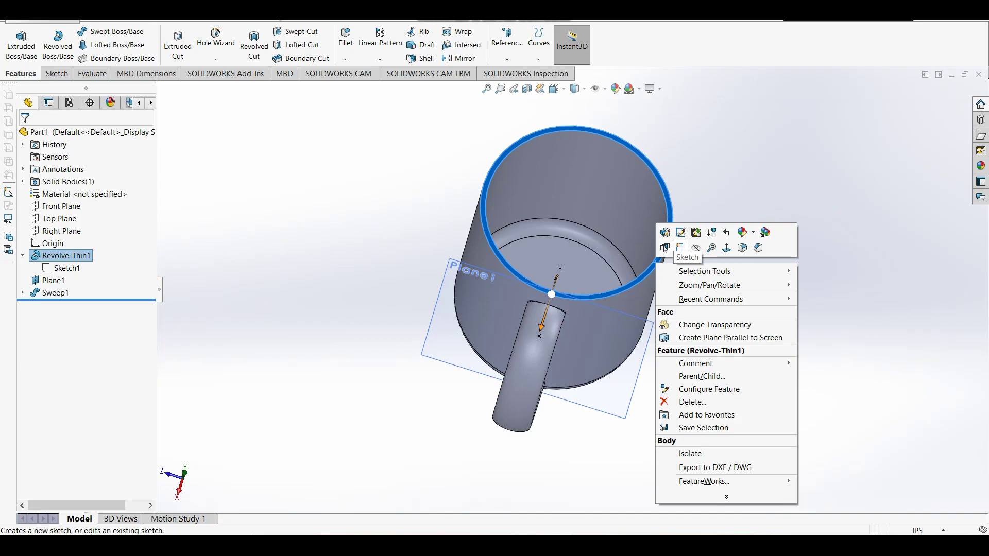
{"action": "left_click", "coordinate": [664, 246]}
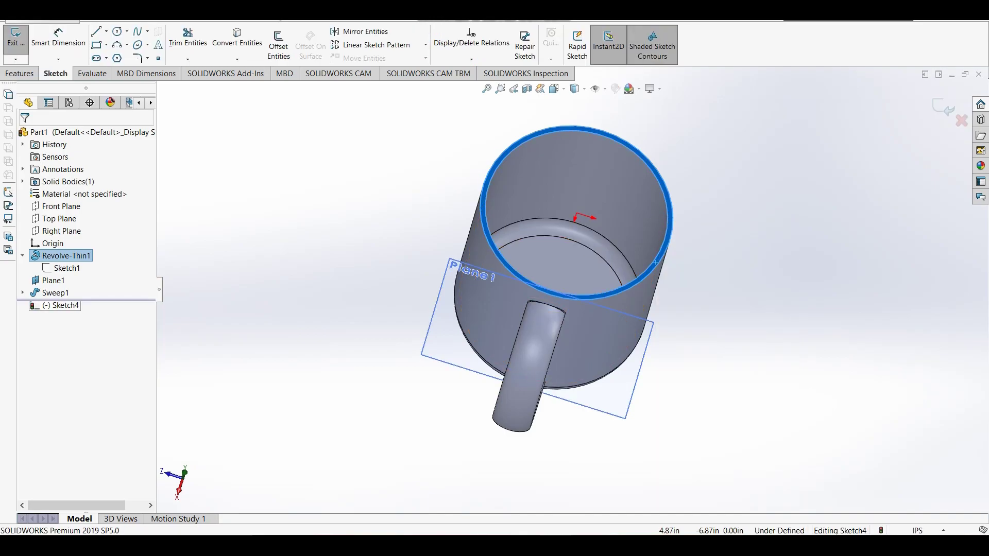
{"action": "left_click", "coordinate": [61, 305]}
{"action": "left_click", "coordinate": [85, 294]}
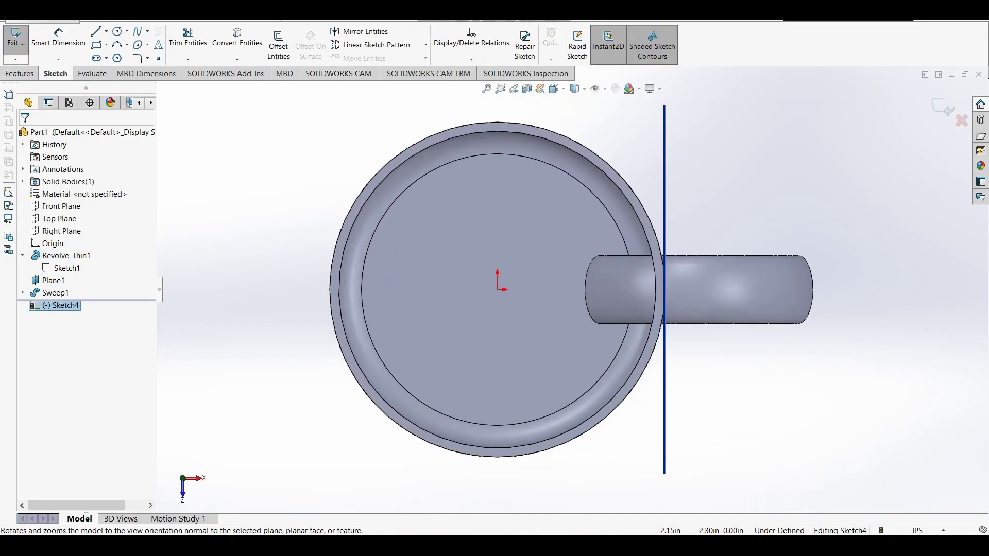
{"action": "left_click", "coordinate": [237, 41]}
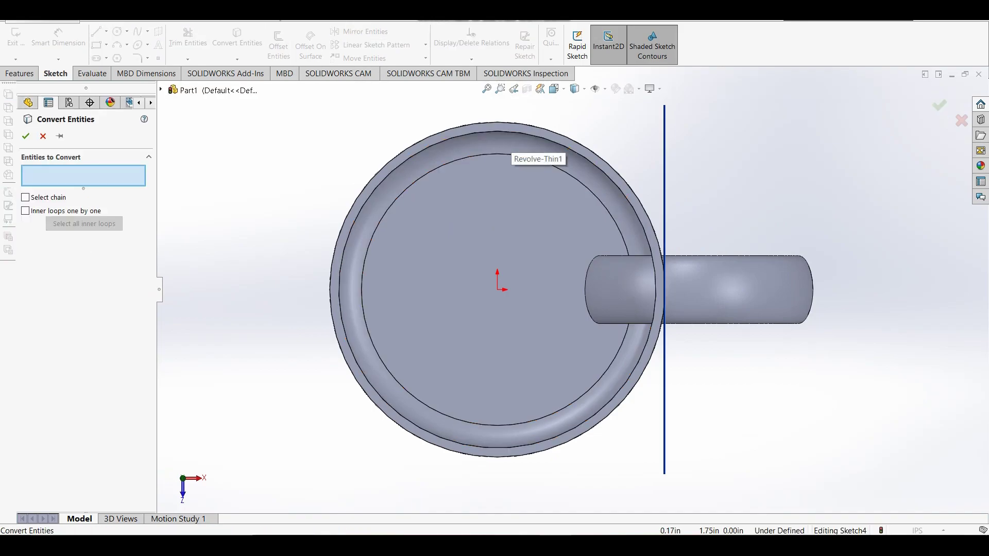
{"action": "left_click", "coordinate": [508, 131]}
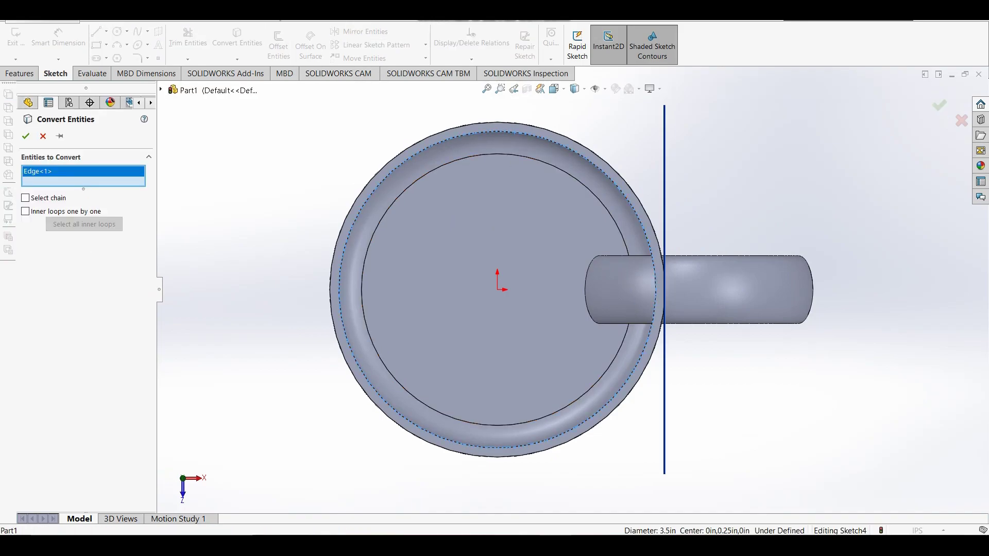
{"action": "left_click", "coordinate": [25, 136]}
- Cut-extrude the rim sketch Up To Next to trim the handle inside, then open Edit Appearance
{"action": "middle_click_drag", "start_coordinate": [494, 288], "coordinate": [515, 319]}
{"action": "scroll", "coordinate": [592, 242], "scroll_direction": "up", "scroll_amount": 2}
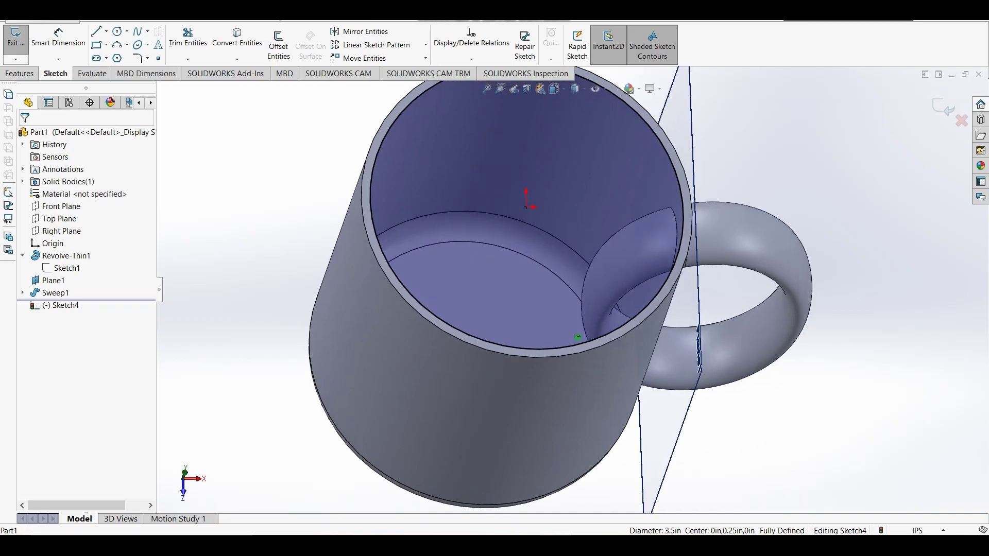
{"action": "scroll", "coordinate": [592, 242], "scroll_direction": "up", "scroll_amount": 2}
{"action": "left_click", "coordinate": [20, 73]}
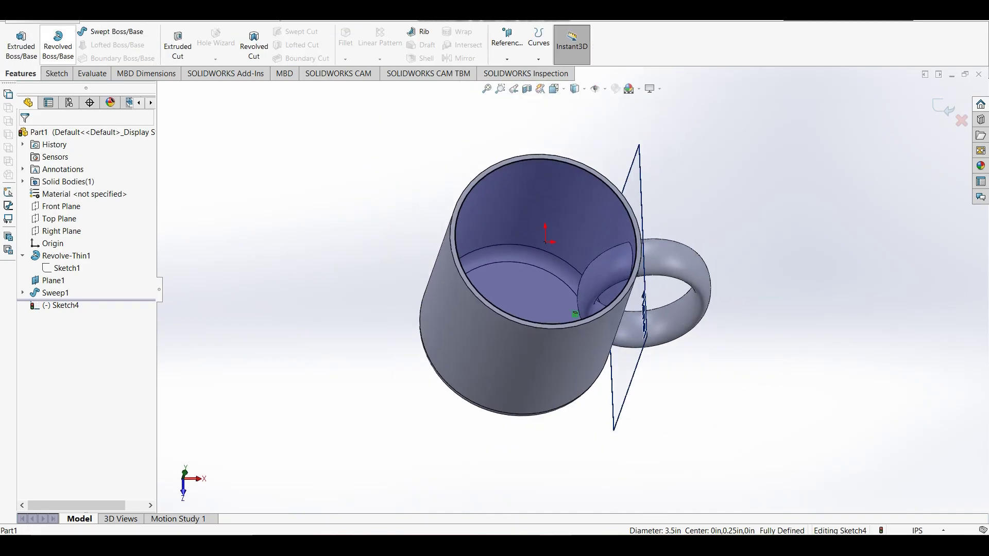
{"action": "left_click", "coordinate": [178, 46]}
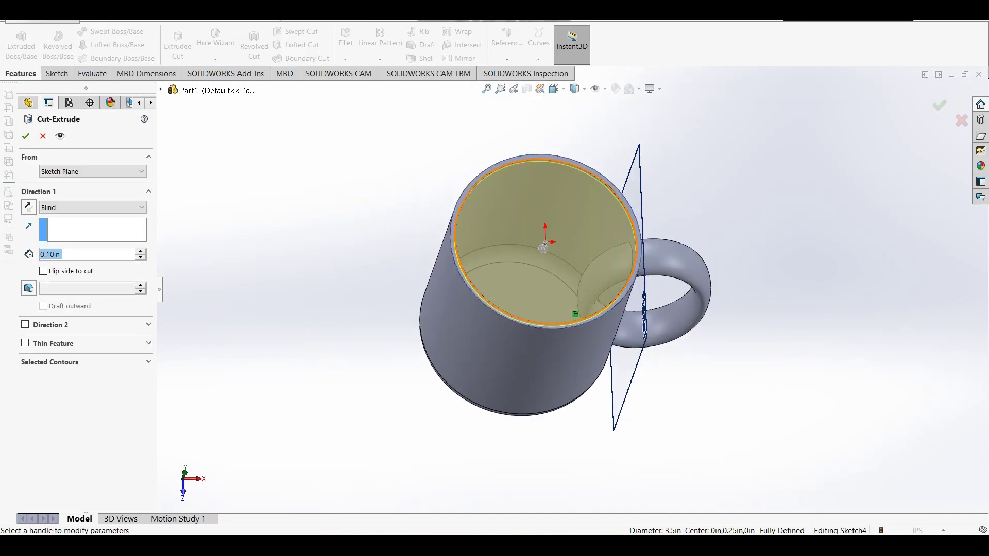
{"action": "left_click", "coordinate": [93, 207]}
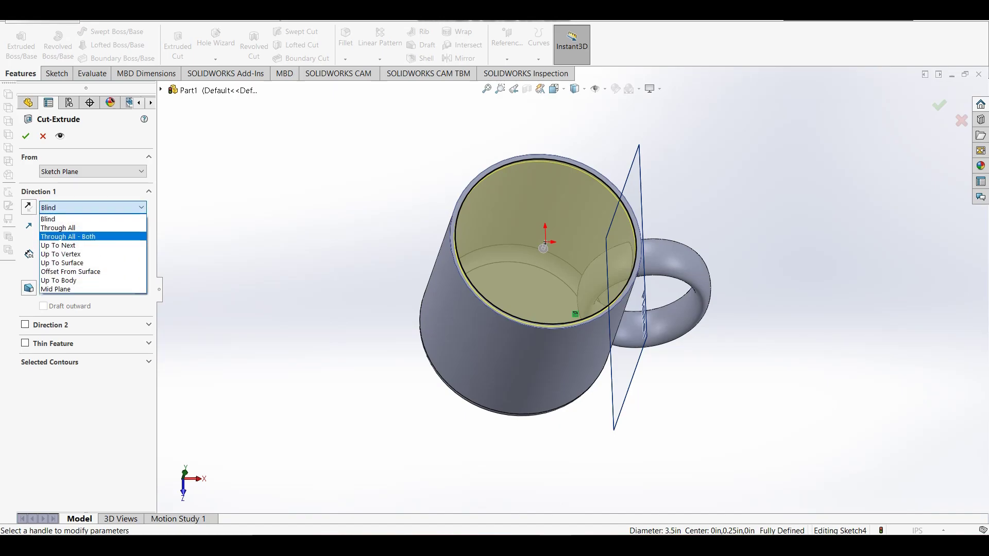
{"action": "left_click", "coordinate": [62, 243]}
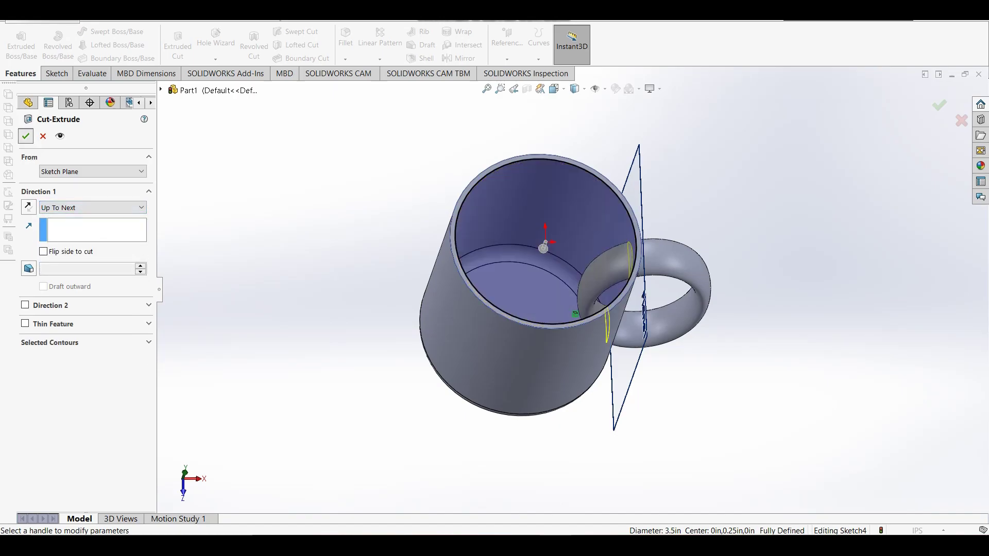
{"action": "key", "text": "Return"}
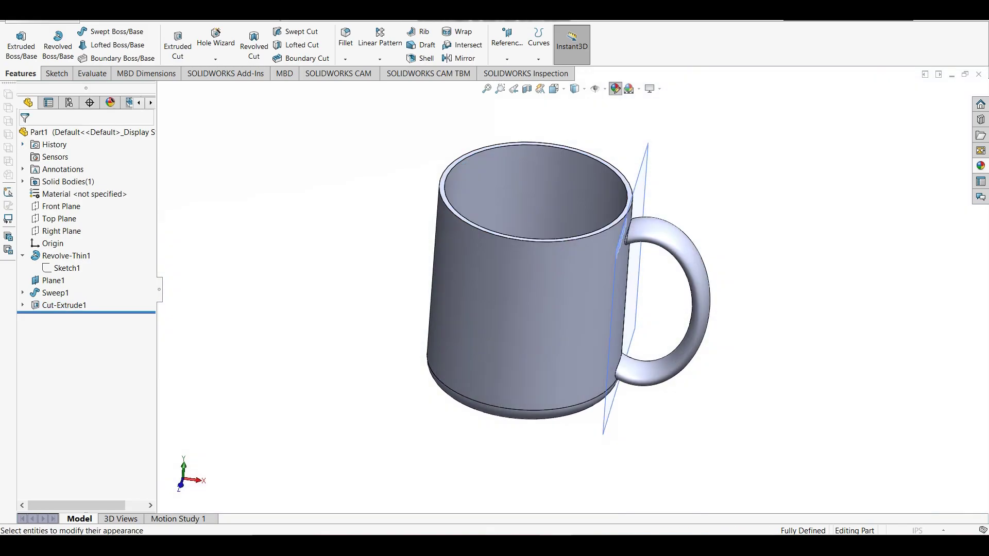
{"action": "left_click", "coordinate": [615, 88]}
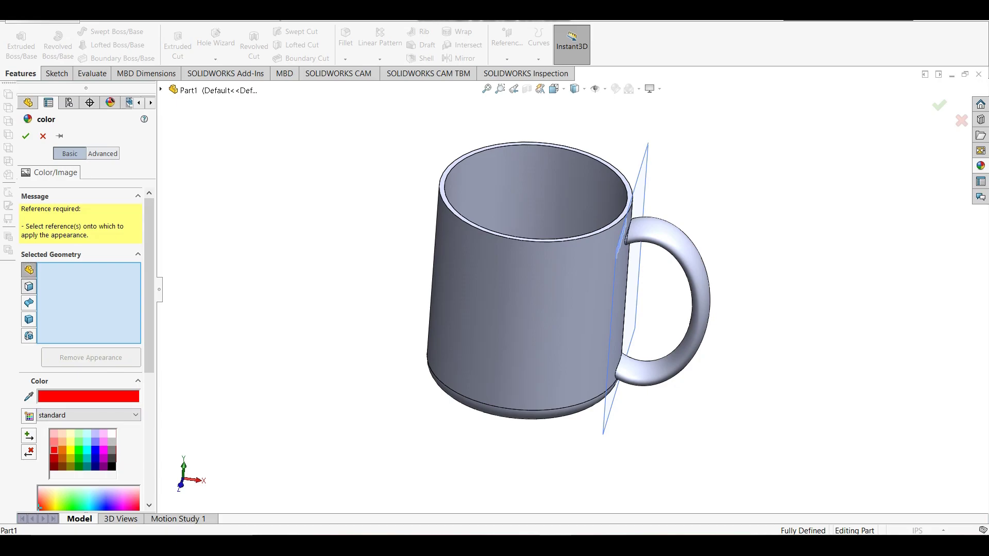
- Apply the red appearance to the mug's outer wall and the handle
{"action": "left_click", "coordinate": [529, 287]}
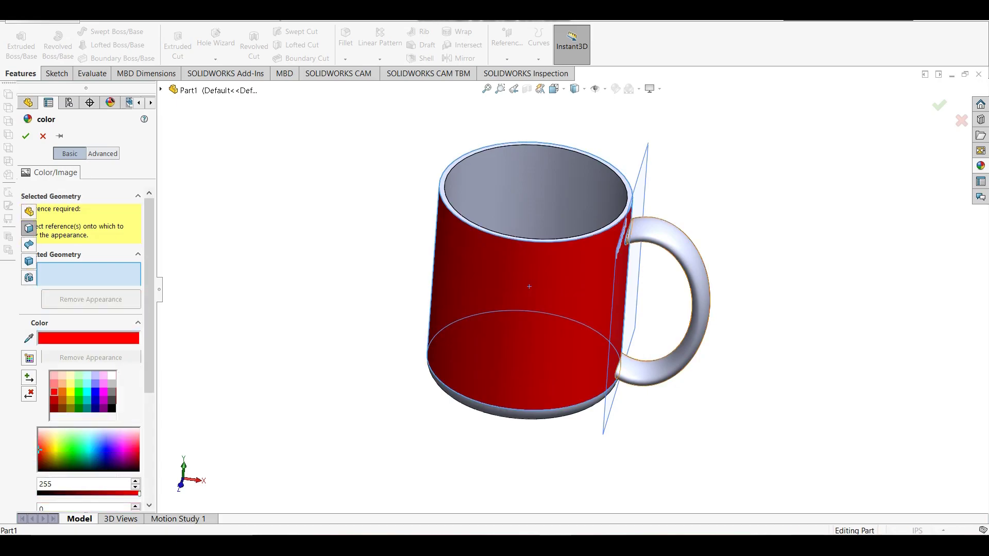
{"action": "left_click", "coordinate": [685, 249]}
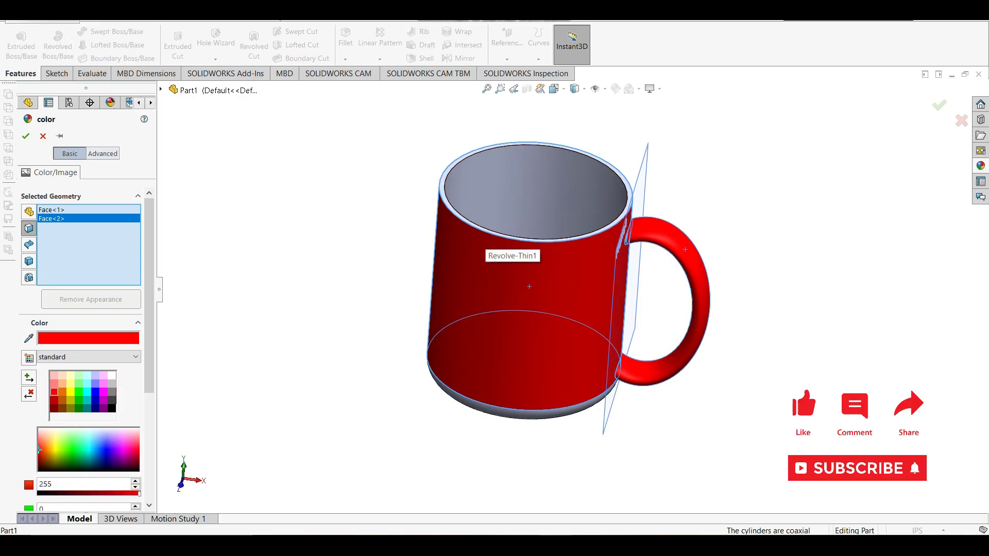
{"action": "scroll", "coordinate": [569, 289], "scroll_direction": "up", "scroll_amount": 1}
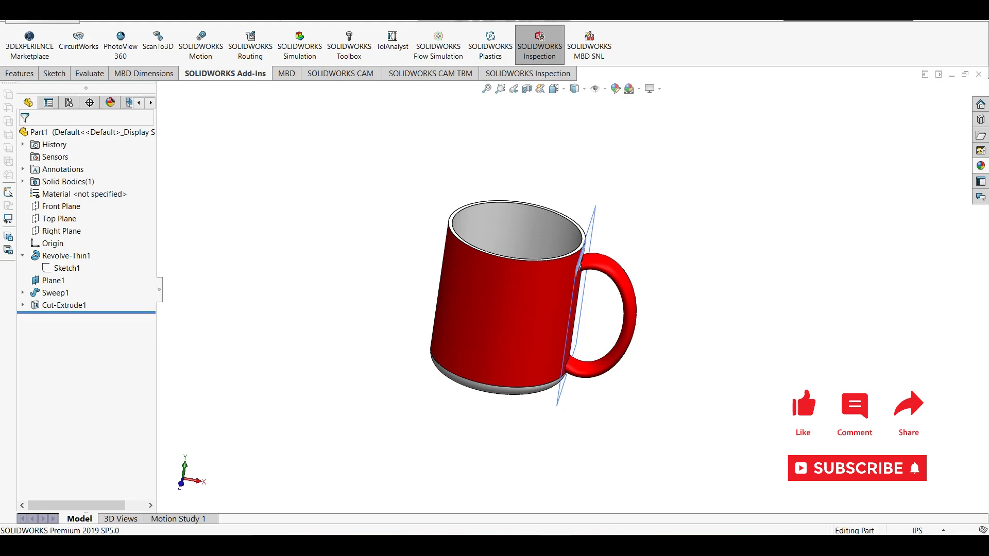
{"action": "scroll", "coordinate": [540, 278], "scroll_direction": "down", "scroll_amount": 1}
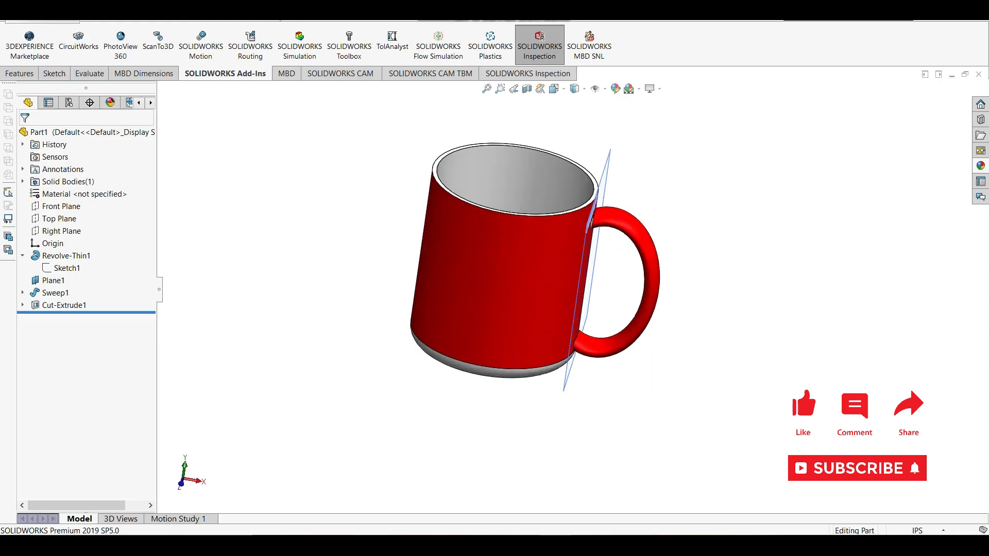
- Hide the reference plane that cuts through the handle
{"action": "left_click", "coordinate": [596, 89]}
{"action": "left_click", "coordinate": [596, 103]}
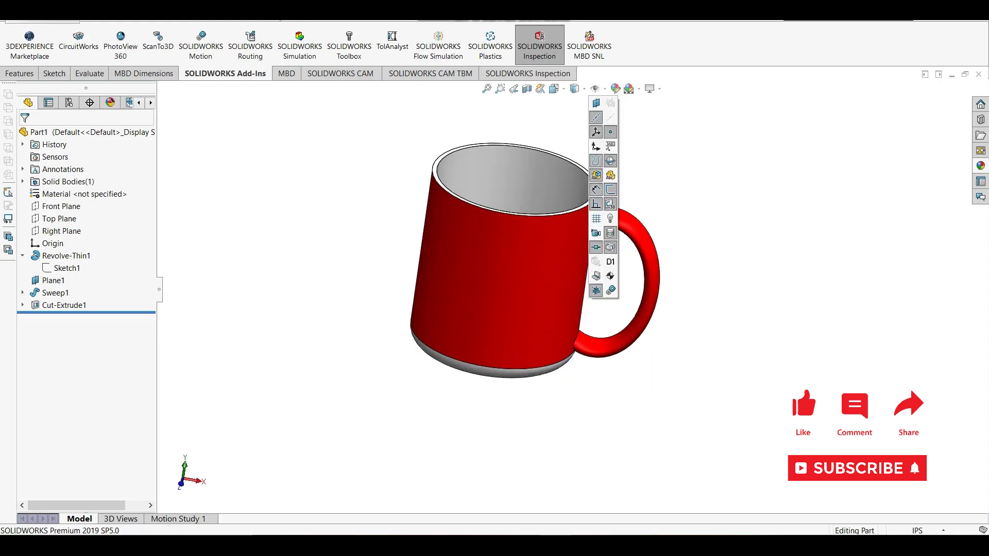
{"action": "scroll", "coordinate": [469, 219], "scroll_direction": "up", "scroll_amount": 2}
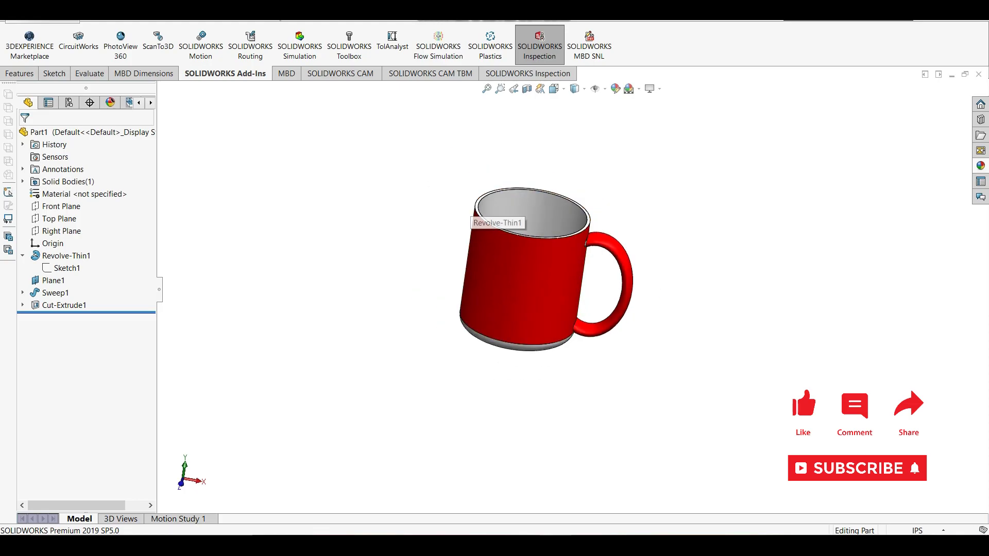
{"action": "scroll", "coordinate": [470, 219], "scroll_direction": "down", "scroll_amount": 1}
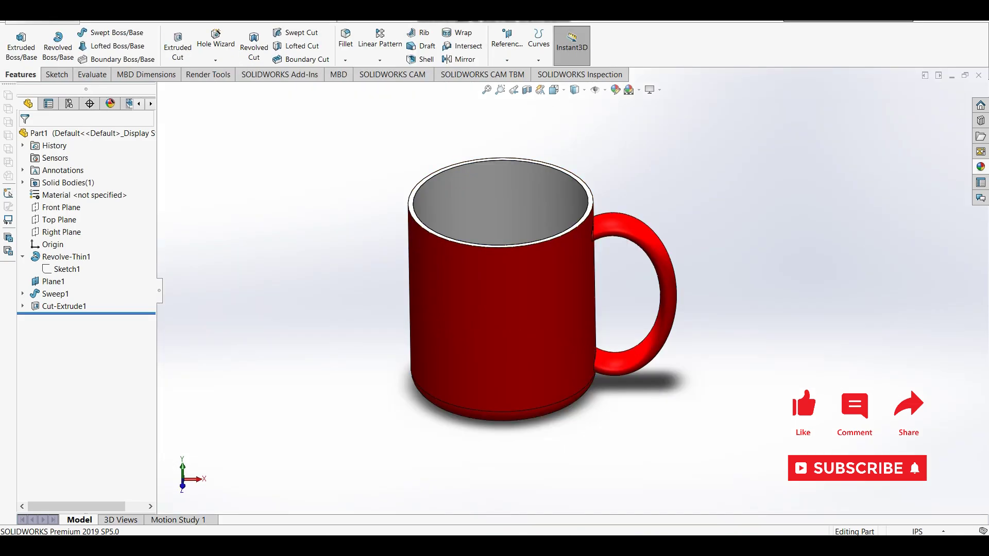
- Add a full round fillet on the rim: inner wall, outer wall, rim face as centre
{"action": "left_click", "coordinate": [345, 39]}
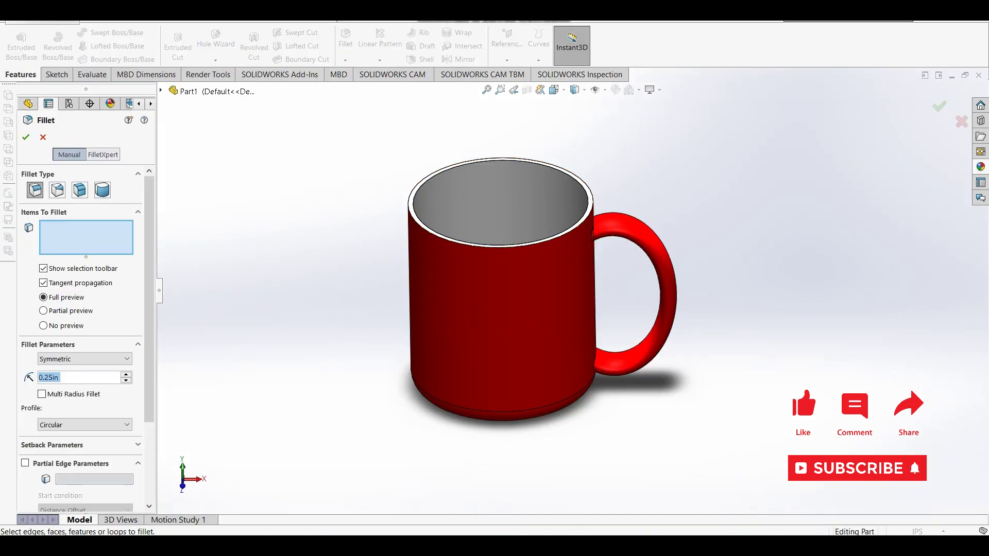
{"action": "left_click", "coordinate": [102, 190]}
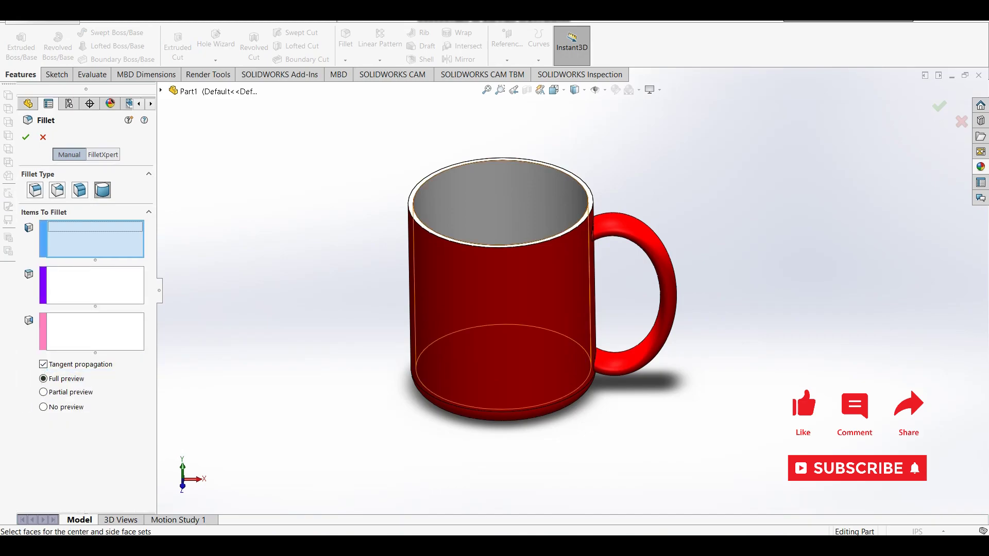
{"action": "left_click", "coordinate": [494, 195]}
{"action": "left_click", "coordinate": [96, 332]}
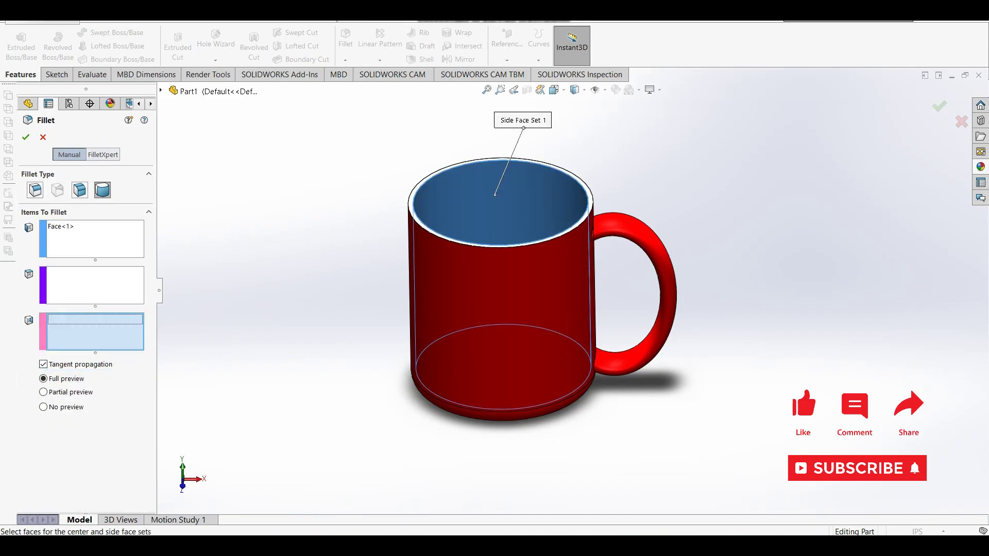
{"action": "left_click", "coordinate": [458, 273]}
{"action": "left_click", "coordinate": [95, 286]}
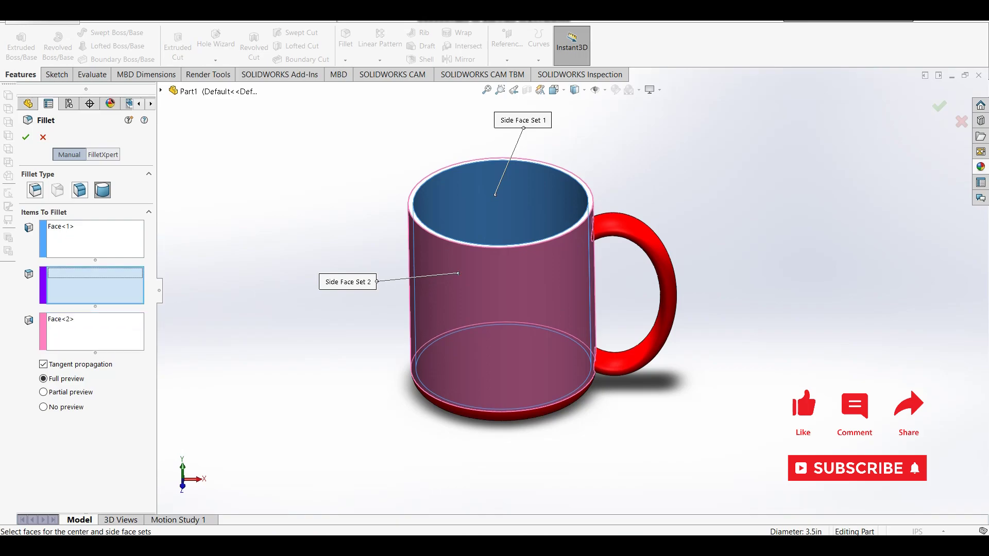
{"action": "scroll", "coordinate": [559, 199], "scroll_direction": "down", "scroll_amount": 5}
{"action": "left_click", "coordinate": [253, 241]}
{"action": "scroll", "coordinate": [572, 290], "scroll_direction": "up", "scroll_amount": 3}
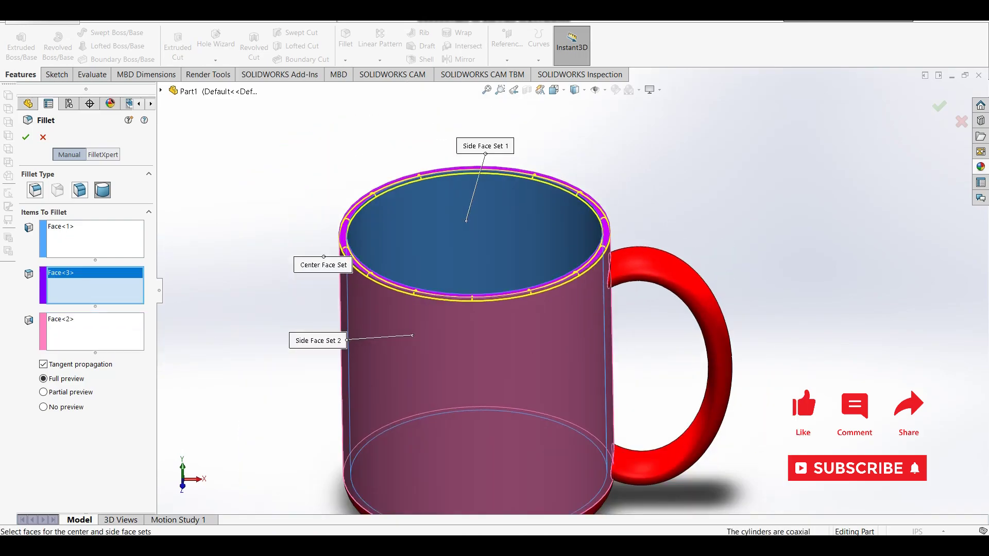
{"action": "scroll", "coordinate": [572, 289], "scroll_direction": "up", "scroll_amount": 2}
{"action": "key", "text": "Return"}
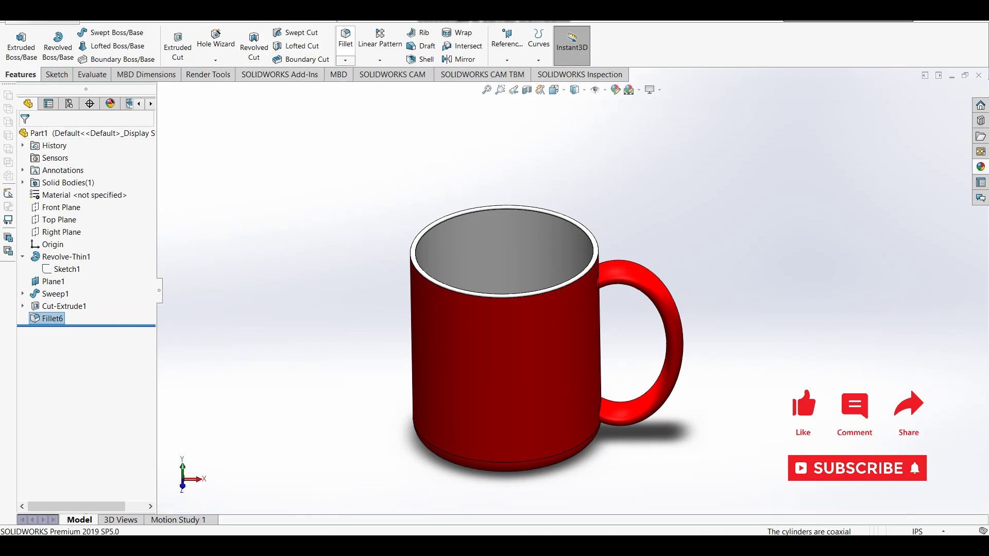
{"action": "key", "text": "Return"}
- Fillet the upper and lower handle-to-wall joint edges with a 0.25 in constant radius
{"action": "left_click", "coordinate": [35, 190]}
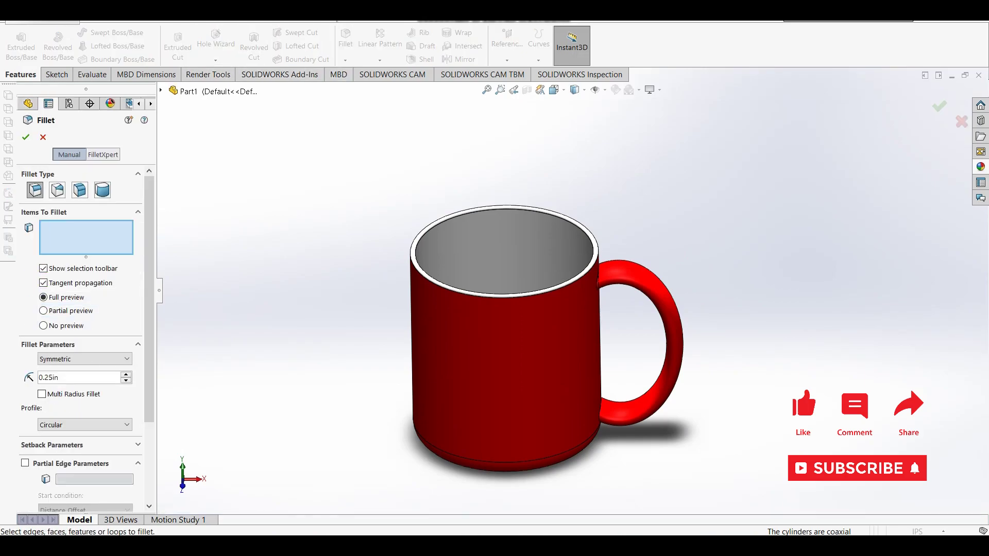
{"action": "scroll", "coordinate": [592, 281], "scroll_direction": "down", "scroll_amount": 4}
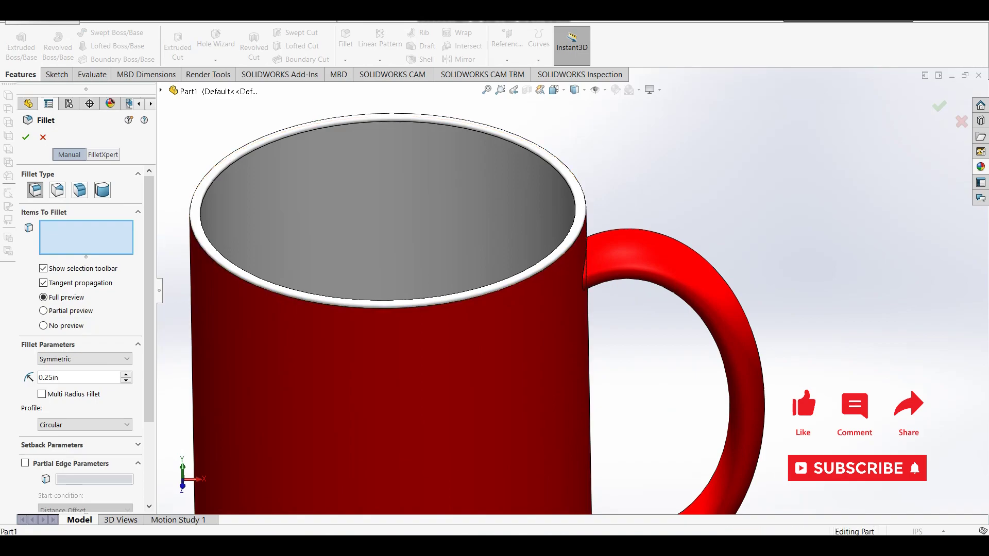
{"action": "left_click", "coordinate": [584, 268]}
{"action": "scroll", "coordinate": [584, 267], "scroll_direction": "up", "scroll_amount": 4}
{"action": "scroll", "coordinate": [592, 377], "scroll_direction": "down", "scroll_amount": 2}
{"action": "scroll", "coordinate": [592, 376], "scroll_direction": "down", "scroll_amount": 2}
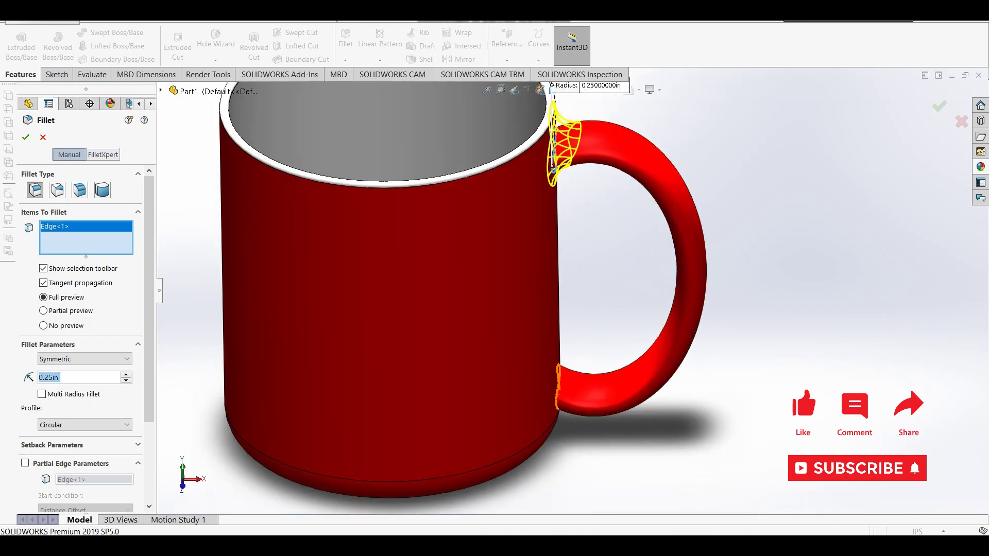
{"action": "left_click", "coordinate": [559, 387]}
{"action": "left_click", "coordinate": [55, 377]}
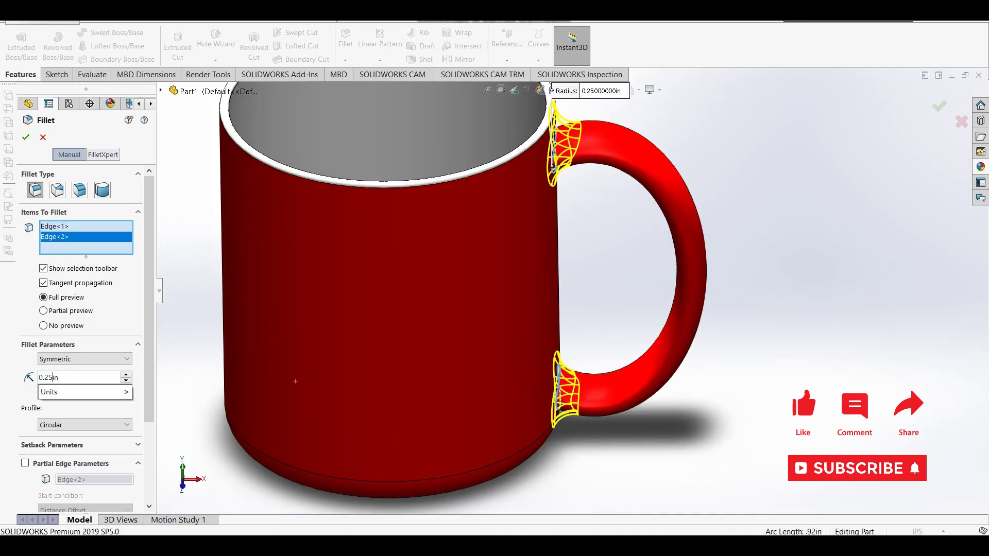
{"action": "key", "text": "shift+Home"}
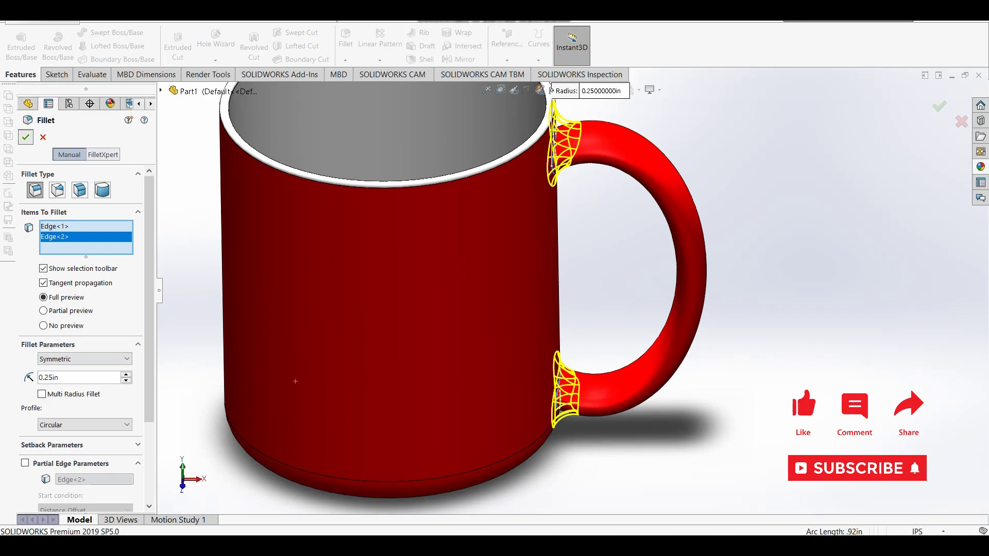
{"action": "left_click", "coordinate": [26, 137]}
{"action": "scroll", "coordinate": [643, 366], "scroll_direction": "up", "scroll_amount": 3}
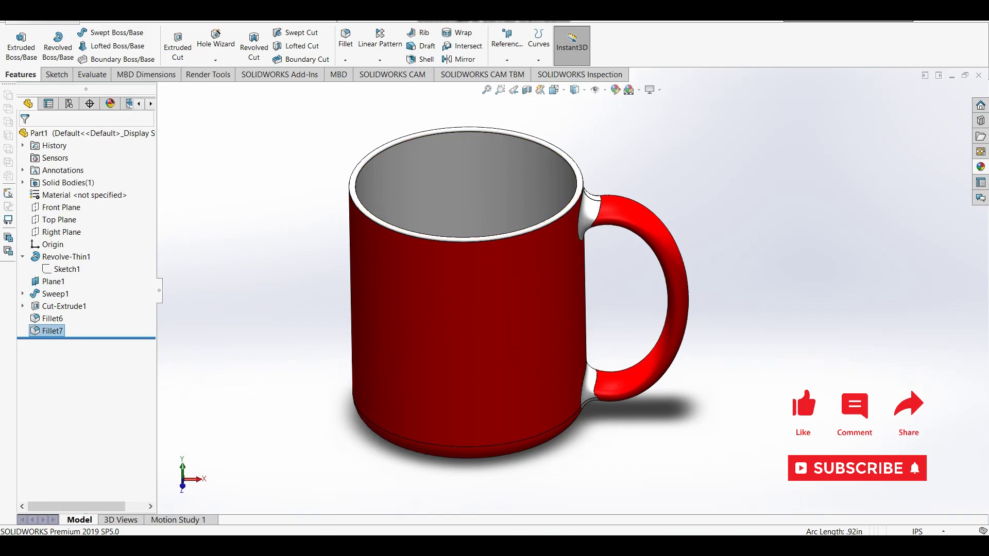
- Make the Fillet7 handle-joint and Fillet6 rim faces red, then show the Render Tools
{"action": "left_click", "coordinate": [615, 89]}
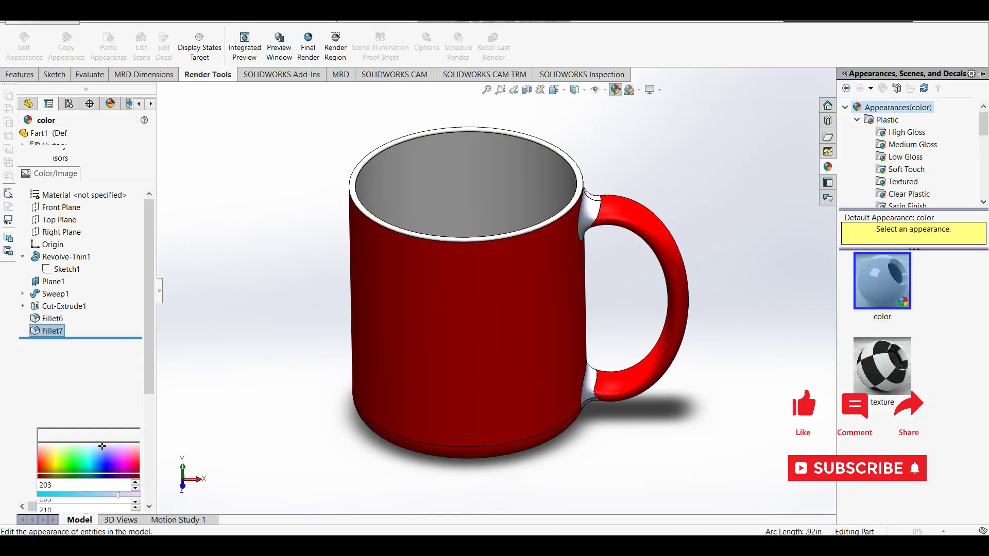
{"action": "left_click", "coordinate": [39, 451]}
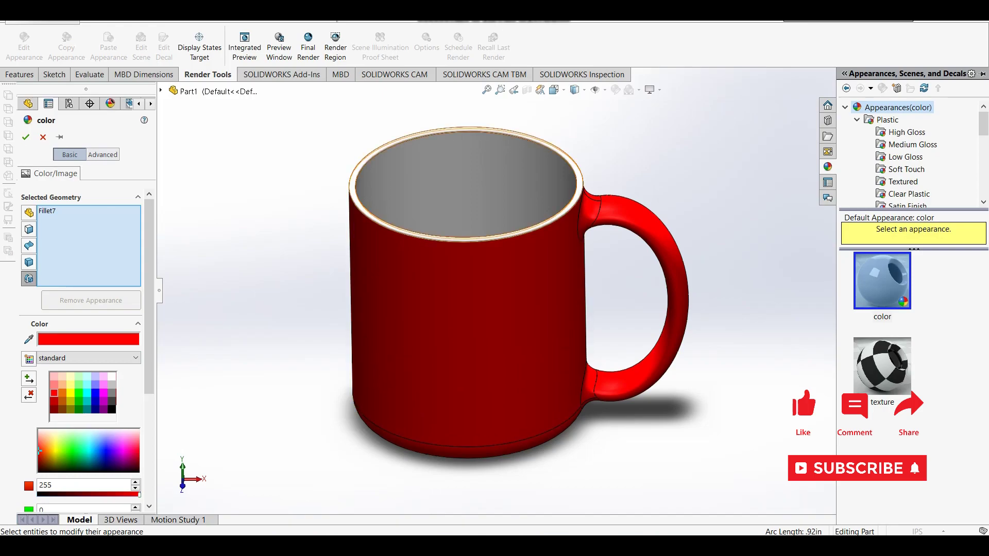
{"action": "left_click", "coordinate": [466, 238]}
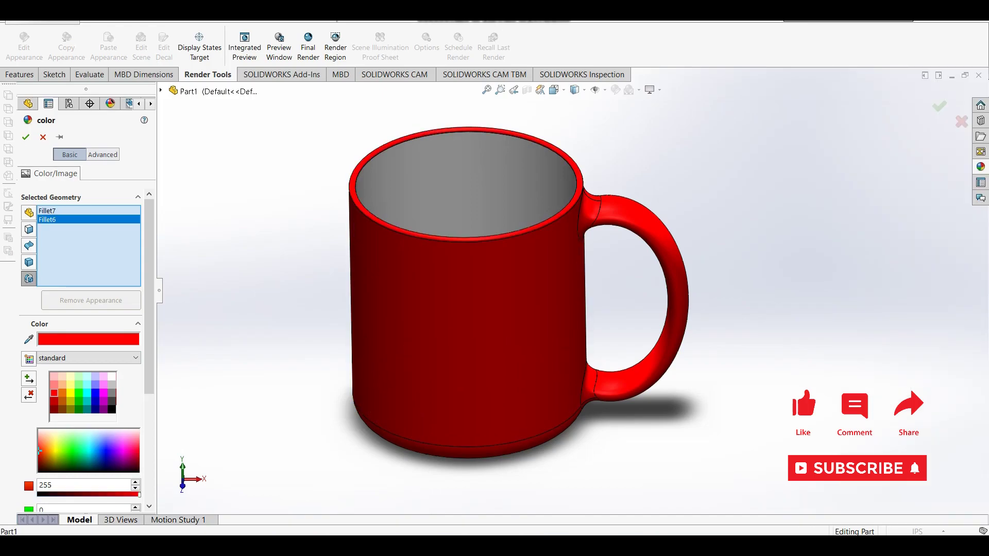
{"action": "left_click", "coordinate": [939, 106]}
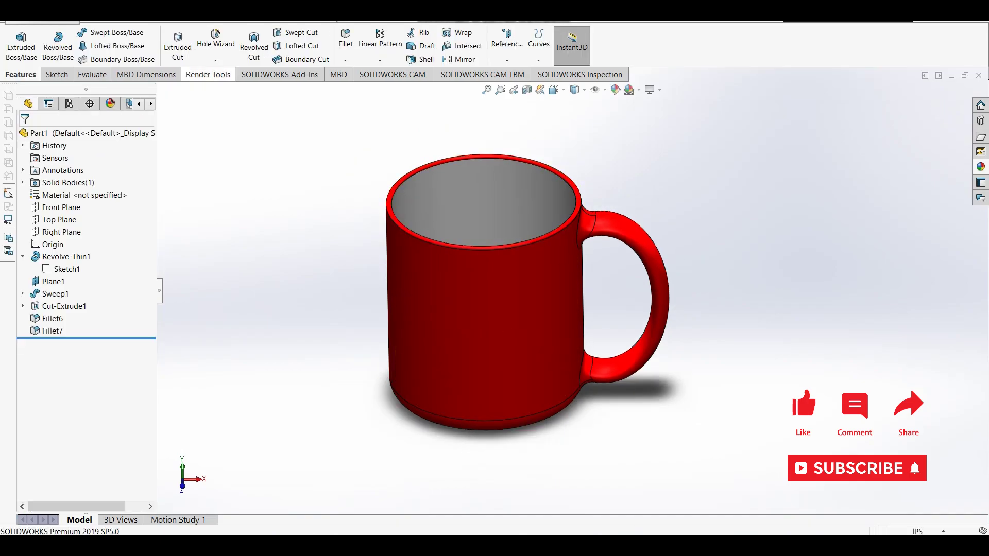
{"action": "left_click", "coordinate": [208, 75]}
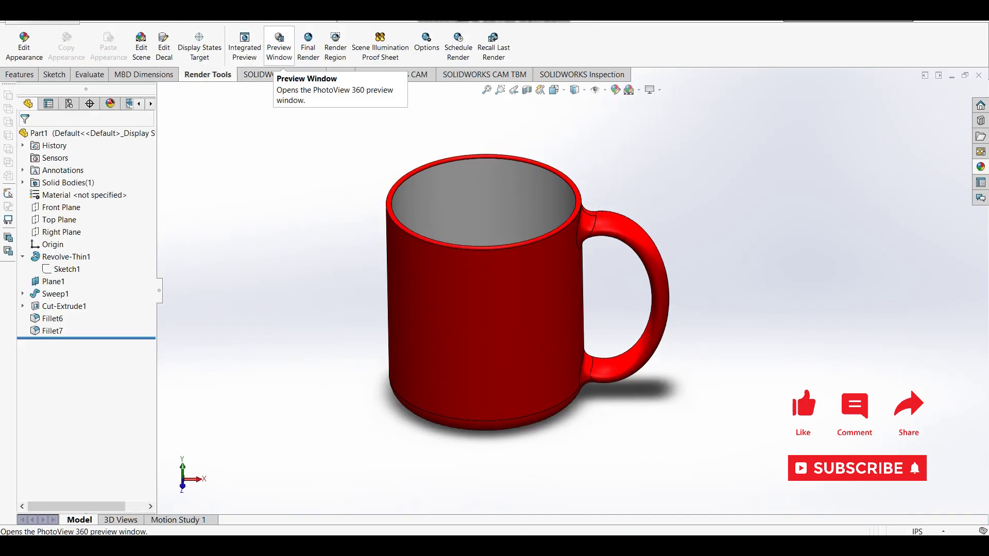